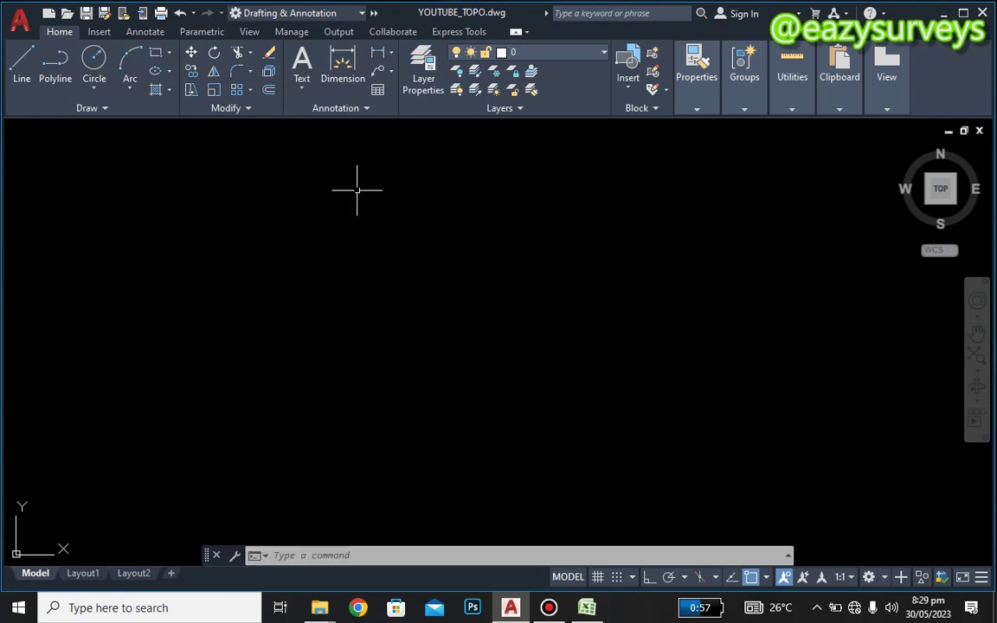
- Switch to the TOPO DATA workbook in Excel and widen the EASTINGS and NORTHINGS columns to fit their full coordinates
click(431, 74)
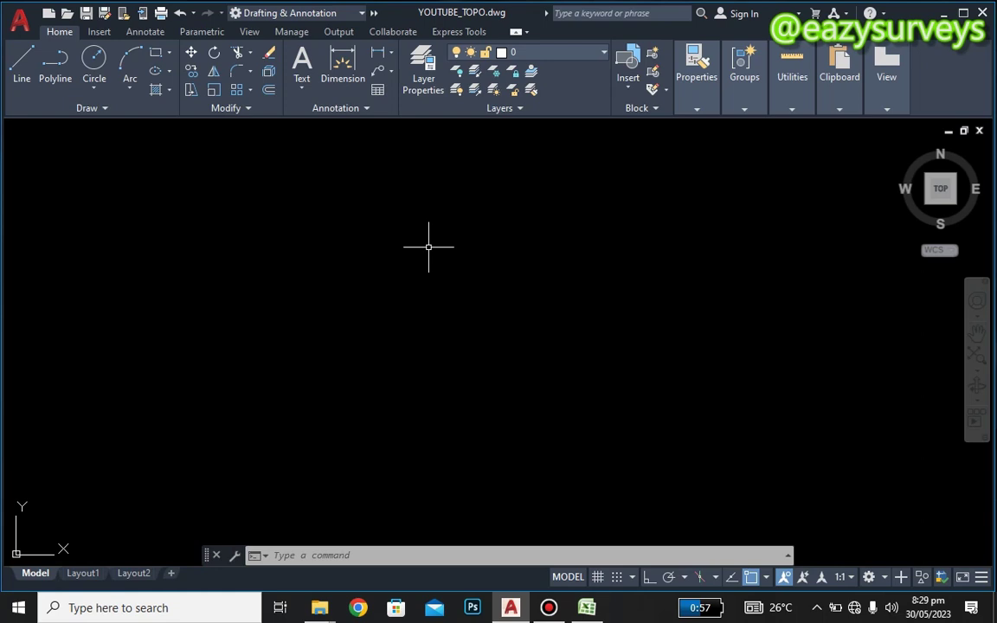
click(587, 607)
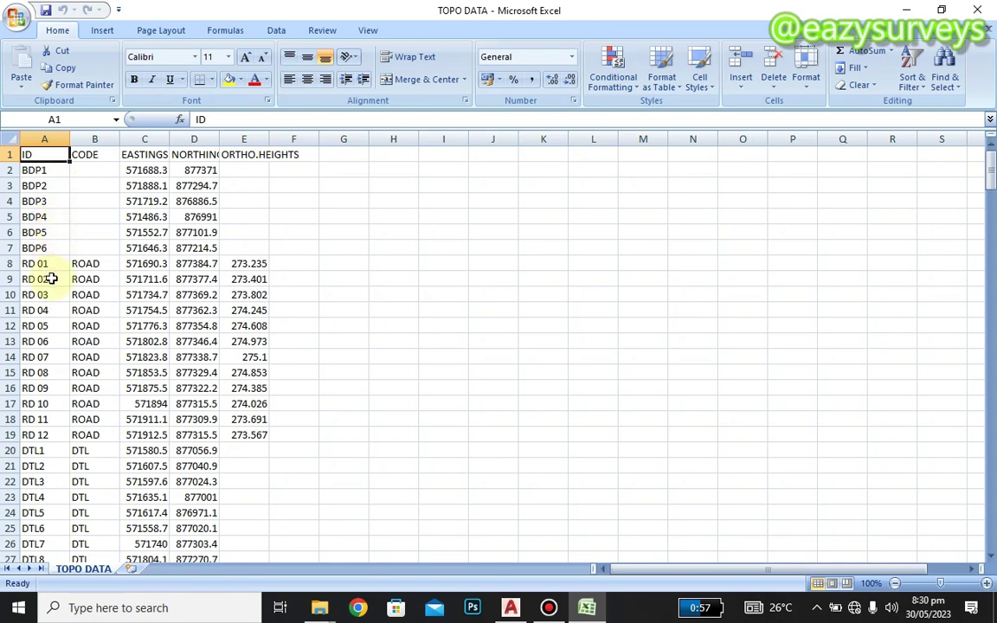
scroll(51, 278, down, 1)
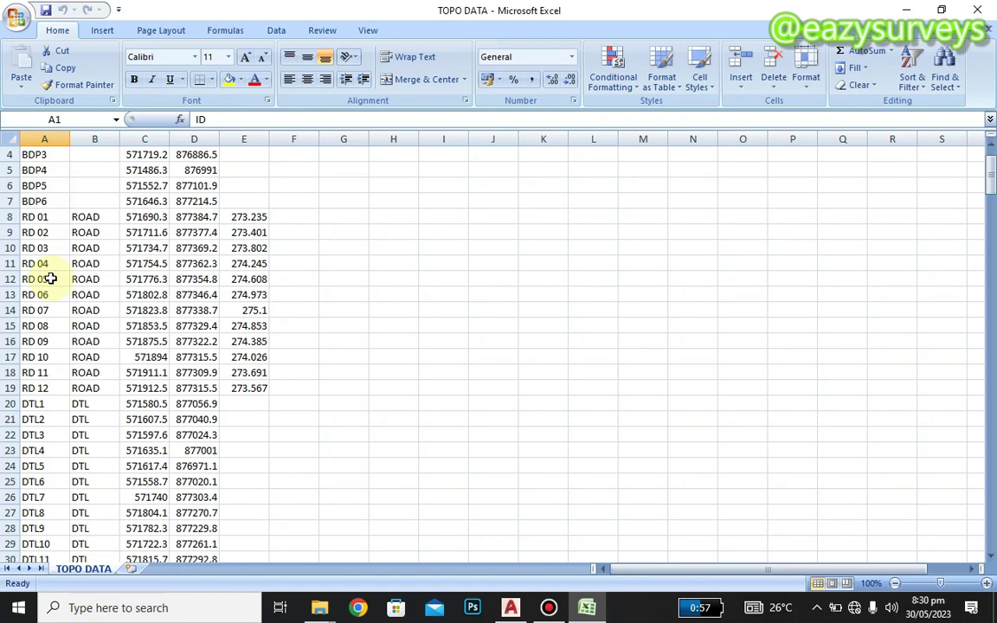
scroll(51, 278, up, 1)
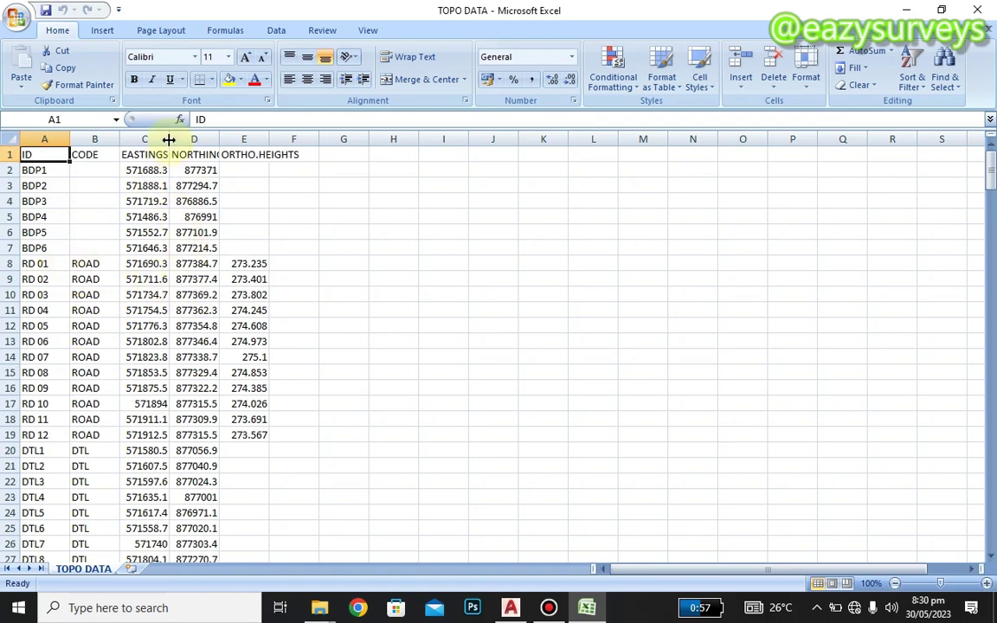
drag(169, 139, 290, 140)
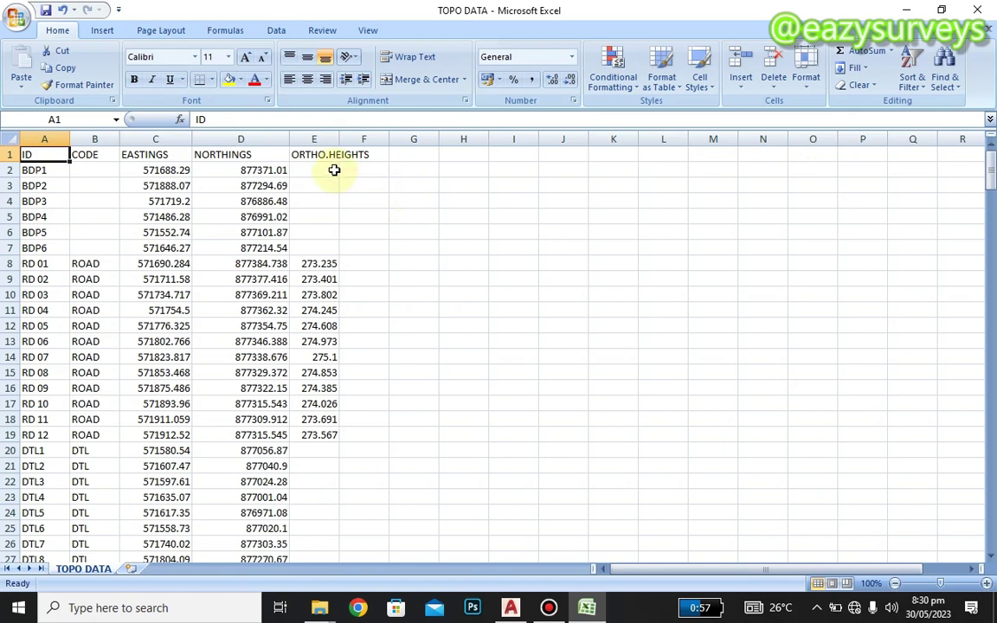
- Review the spot height records listed below the road and detail points in the TOPO DATA sheet
scroll(308, 317, down, 11)
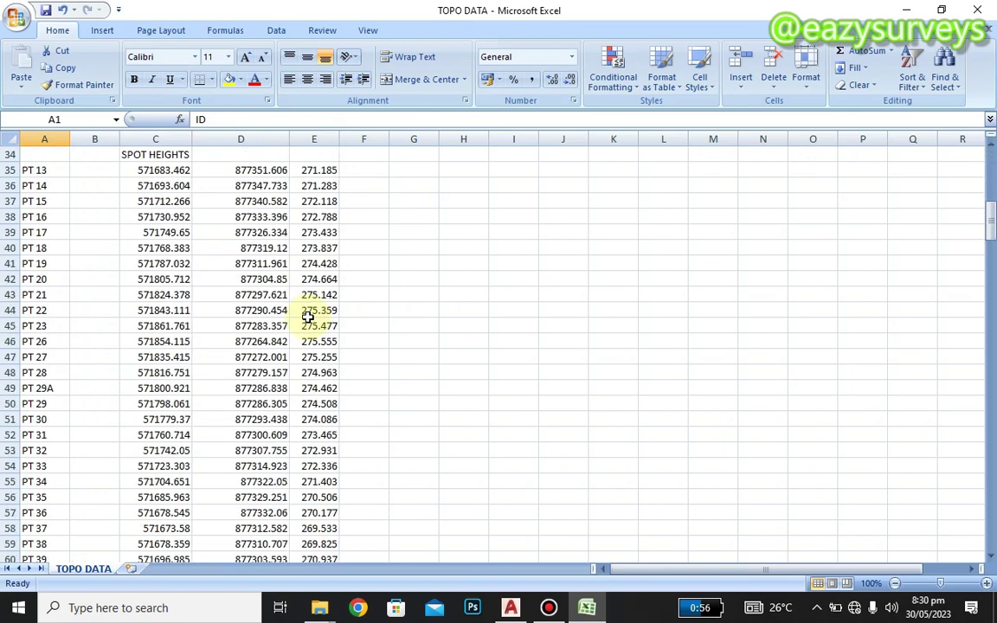
scroll(312, 315, up, 1)
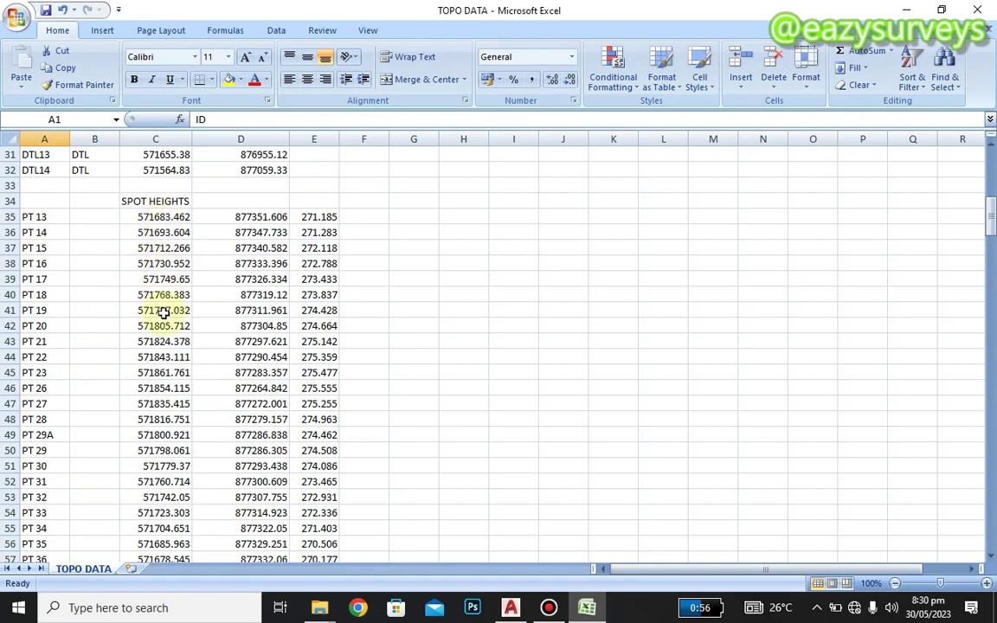
scroll(160, 329, down, 11)
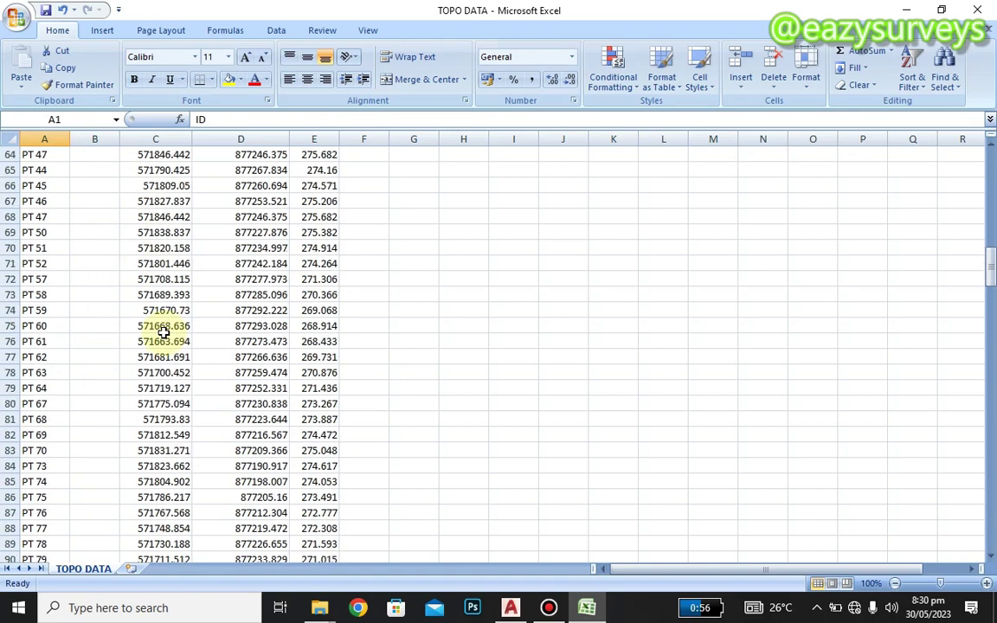
scroll(163, 332, down, 7)
scroll(164, 333, up, 18)
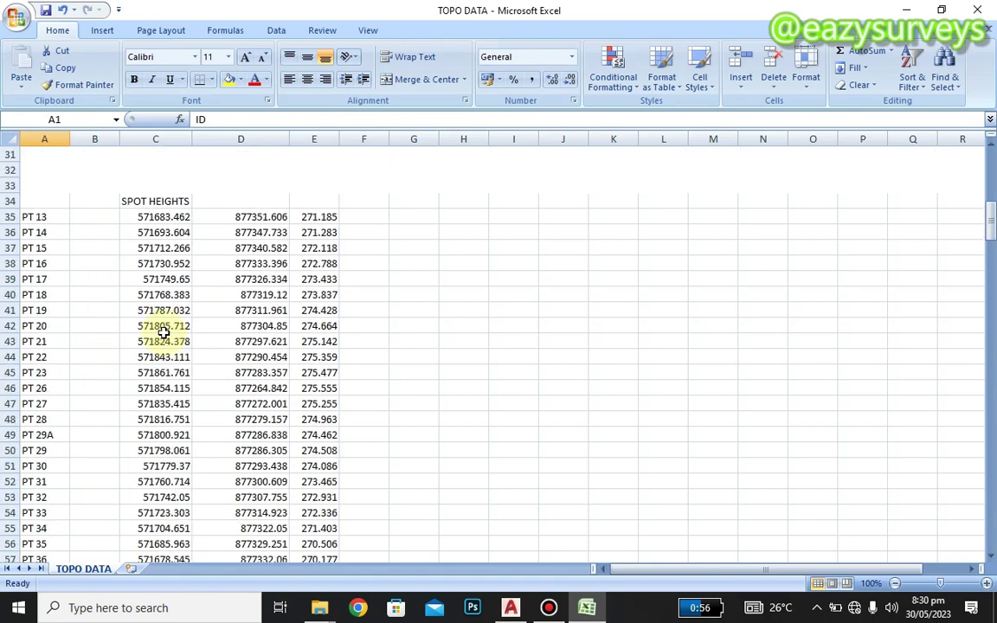
scroll(163, 333, up, 10)
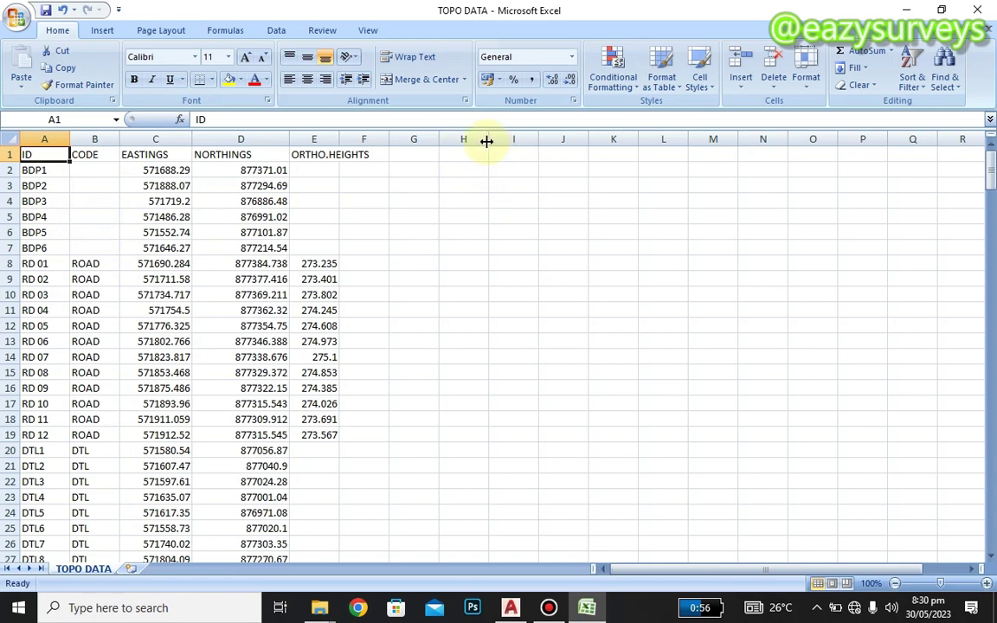
- Widen column H and begin a formula in cell H2 with ="text ", including a space after the word
drag(487, 141, 746, 145)
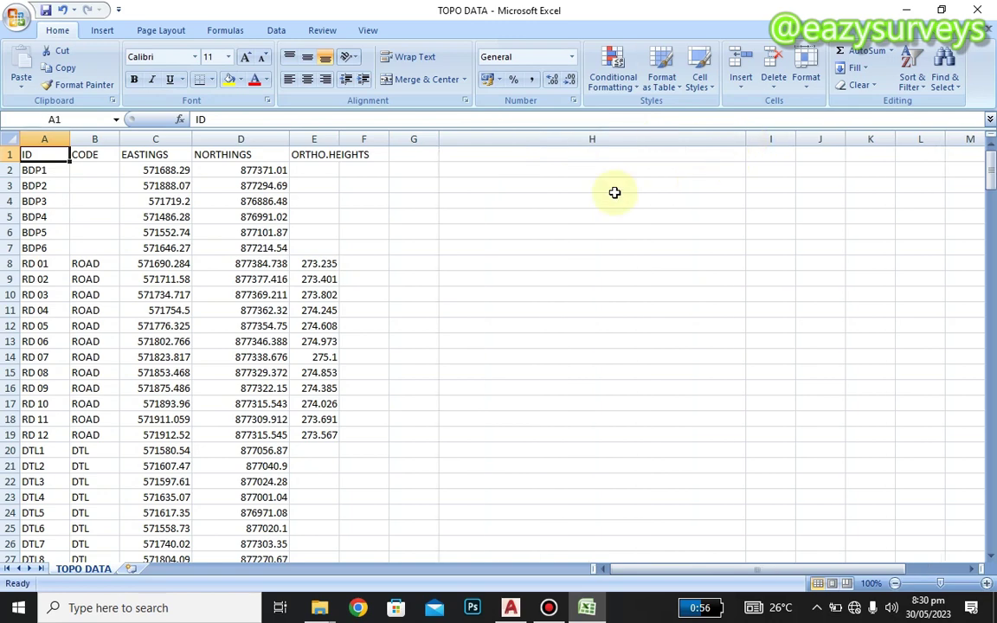
click(452, 169)
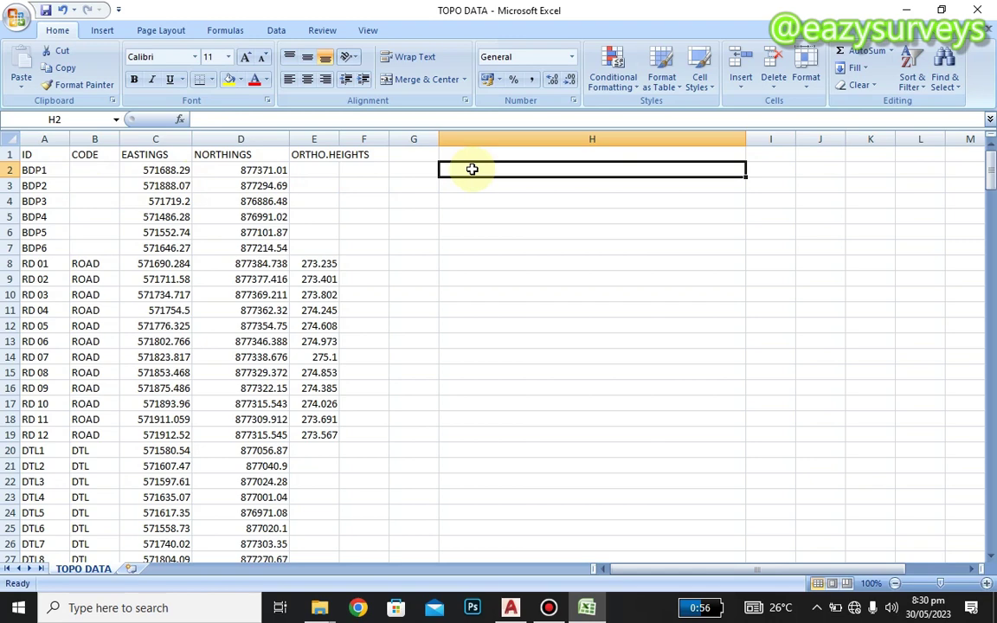
text(=)
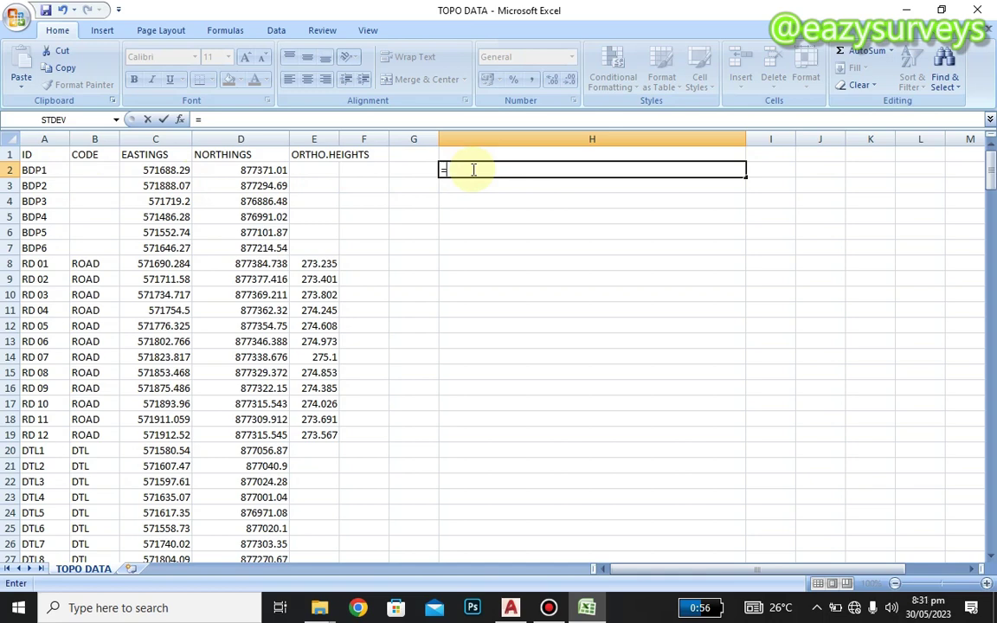
text("text)
text(")
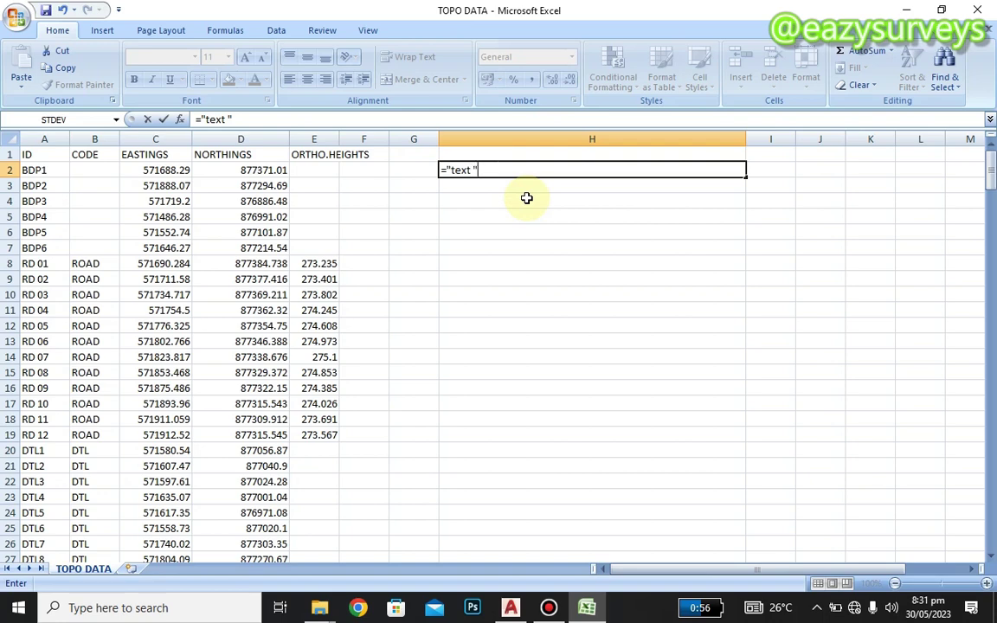
- Extend the H2 formula with the comma separator between coordinate placeholders: &&","&&
text(7)
key(BackSpace)
text(&","&)
text(&)
text(")
text(,)
text(")
text(&&)
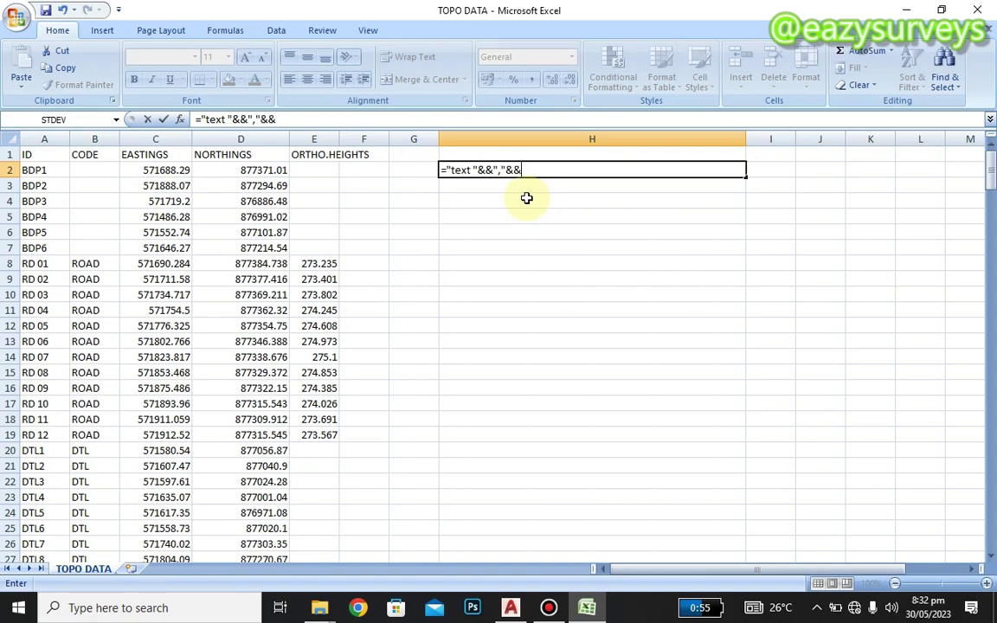
- Append the space-separated placeholders and closing empty quotes to the H2 formula: " "&&" "&&" "&&""
text(")
text("&&")
text(")
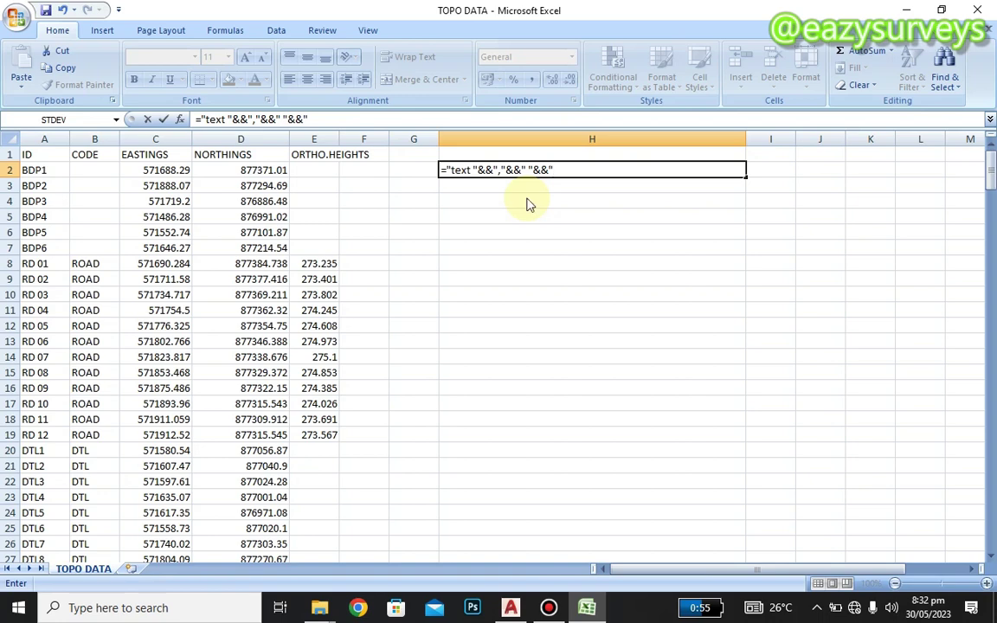
text(&&)
text("&&)
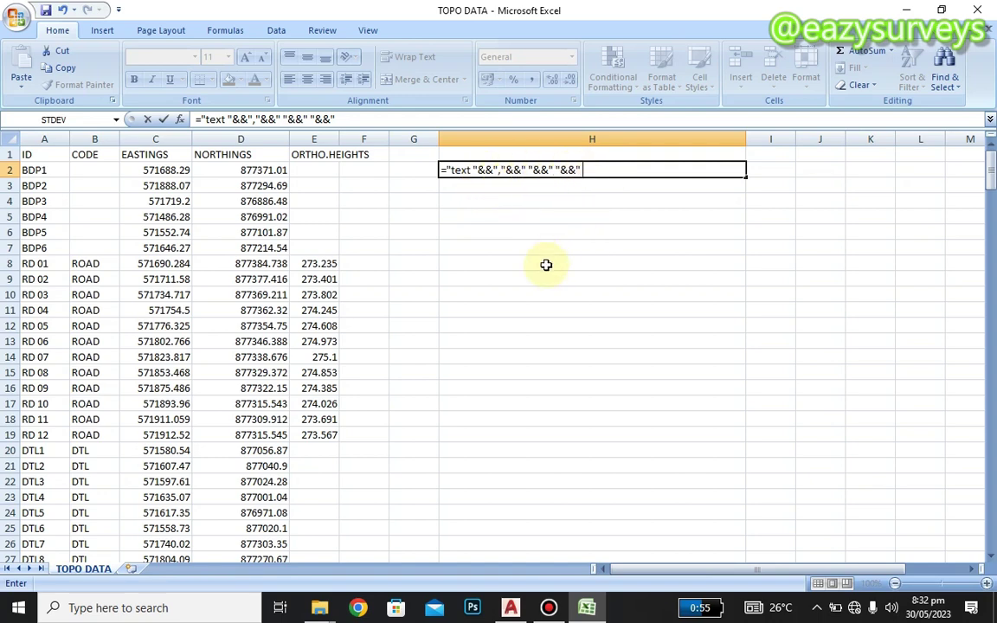
text("&&")
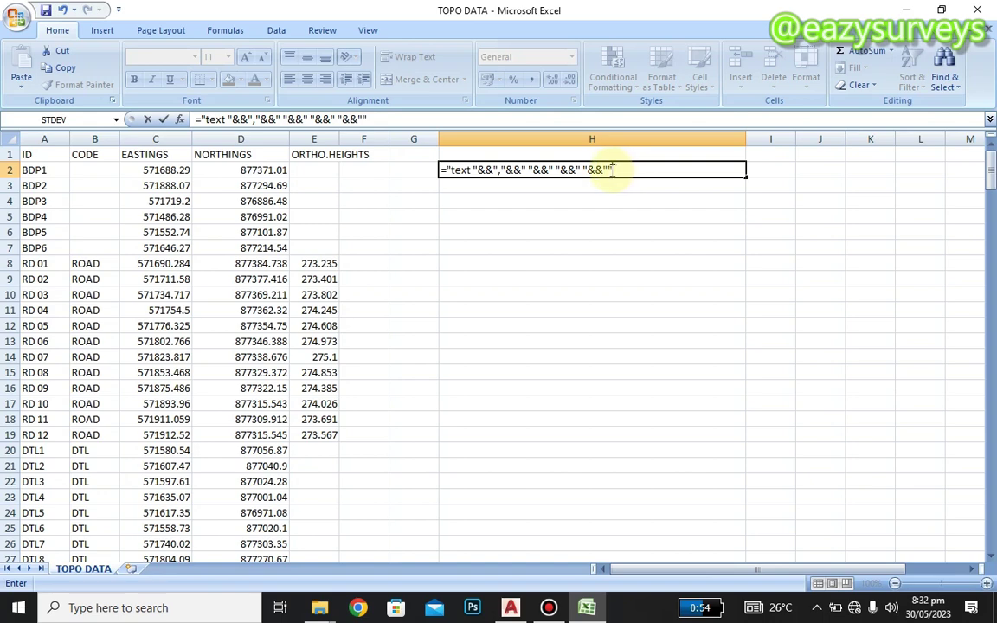
- Insert the easting reference C2 before the comma separator and the northing reference D2 after it in the H2 formula
click(487, 169)
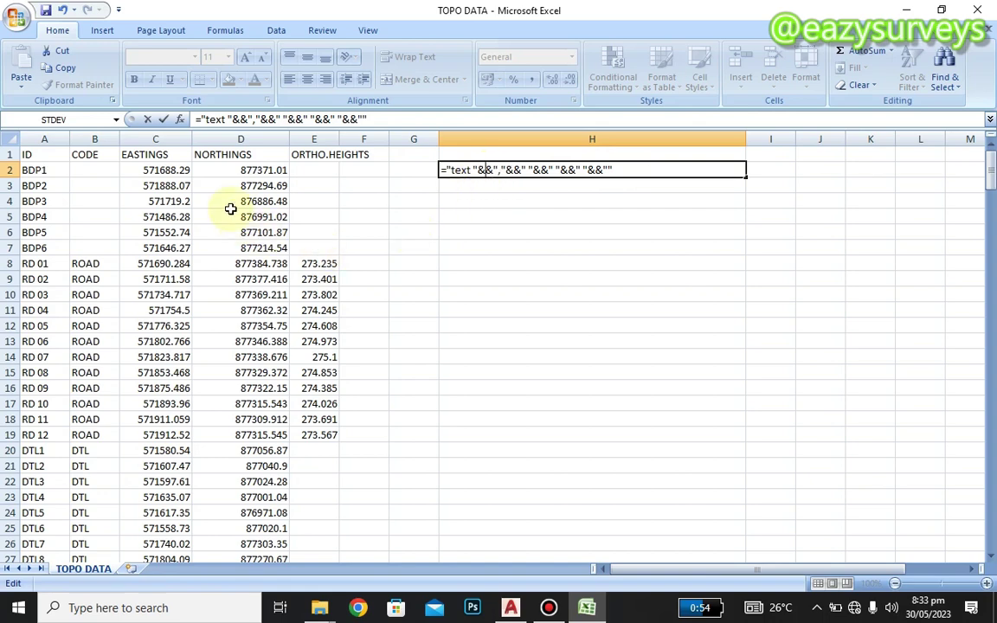
click(164, 170)
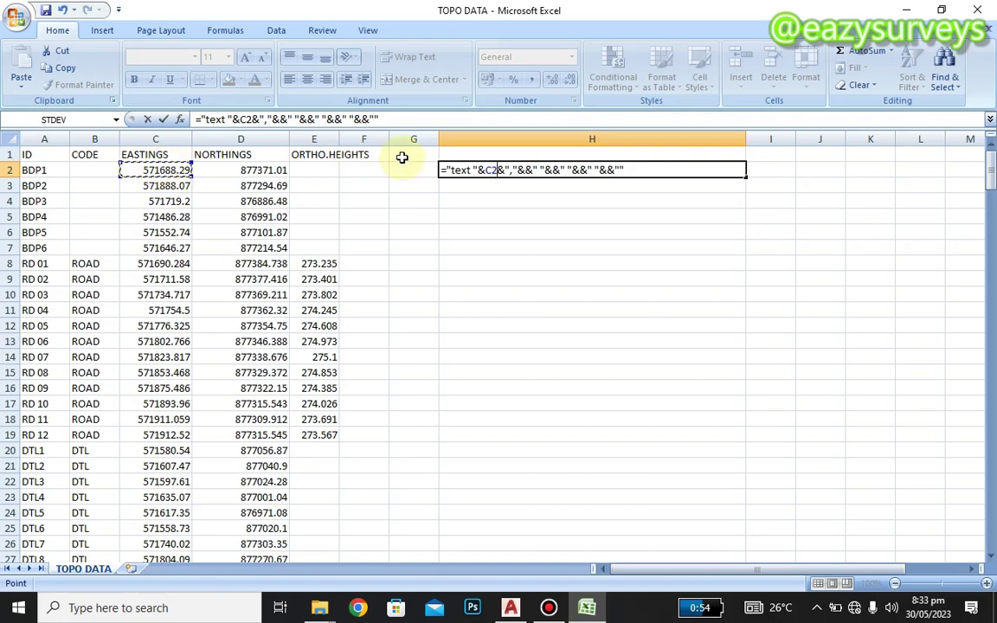
click(525, 169)
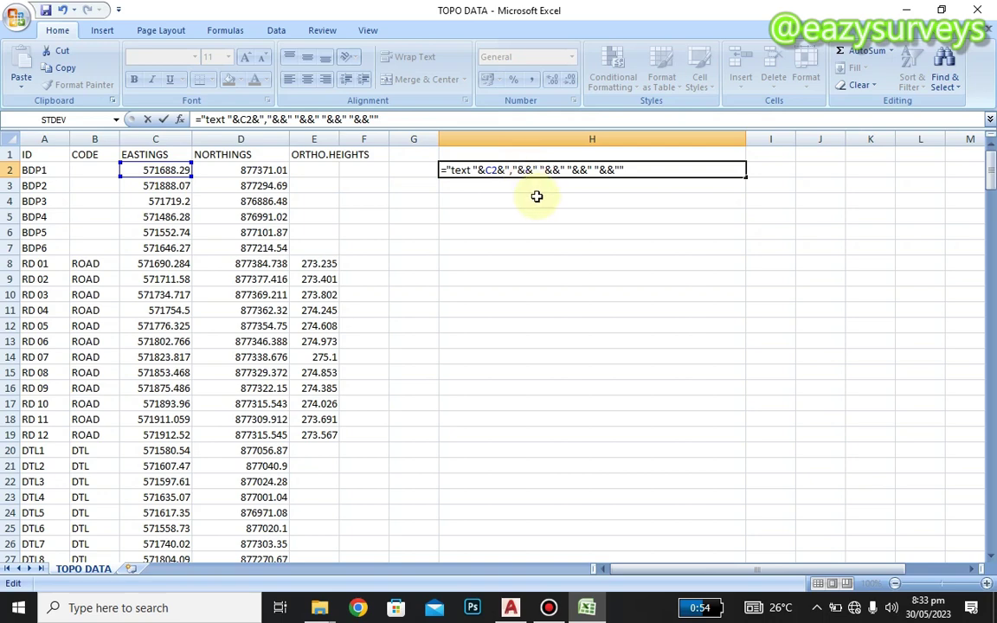
click(265, 170)
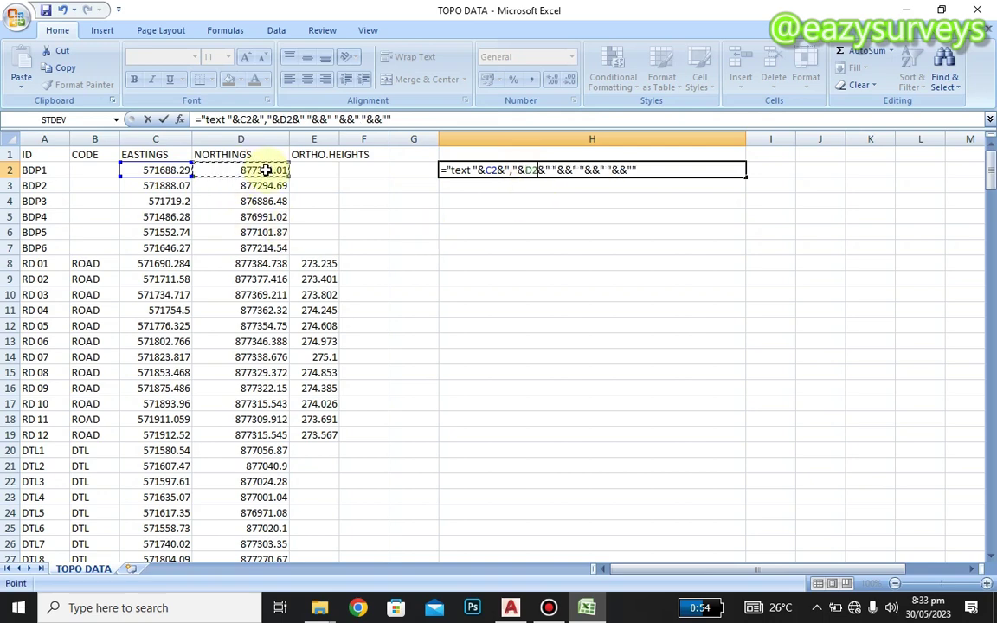
- Complete the remaining H2 formula placeholders with the values 4.2 and 90 and the ID reference A2, and commit the formula
click(561, 171)
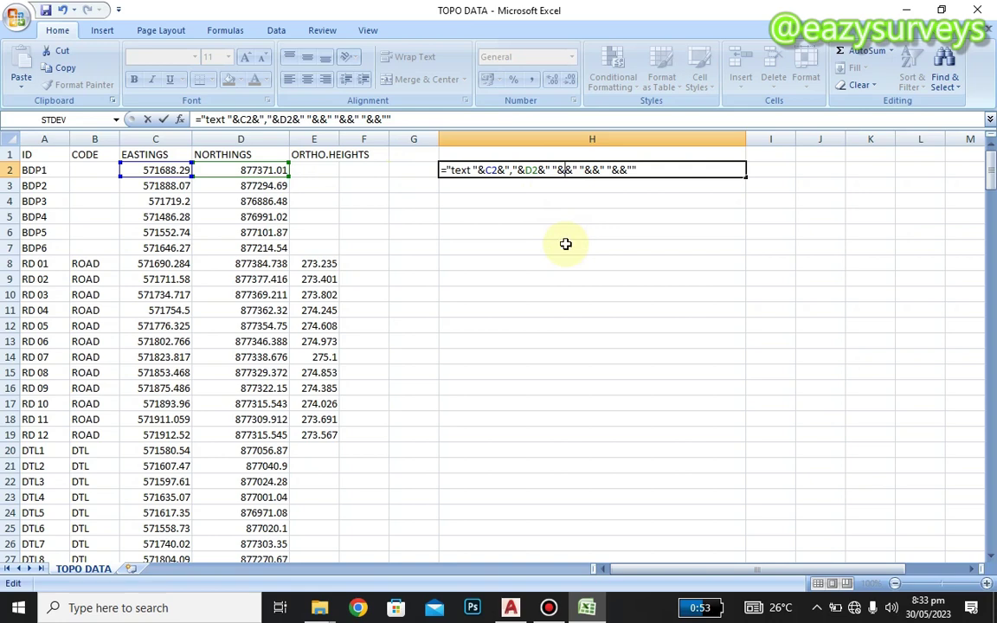
text(4.)
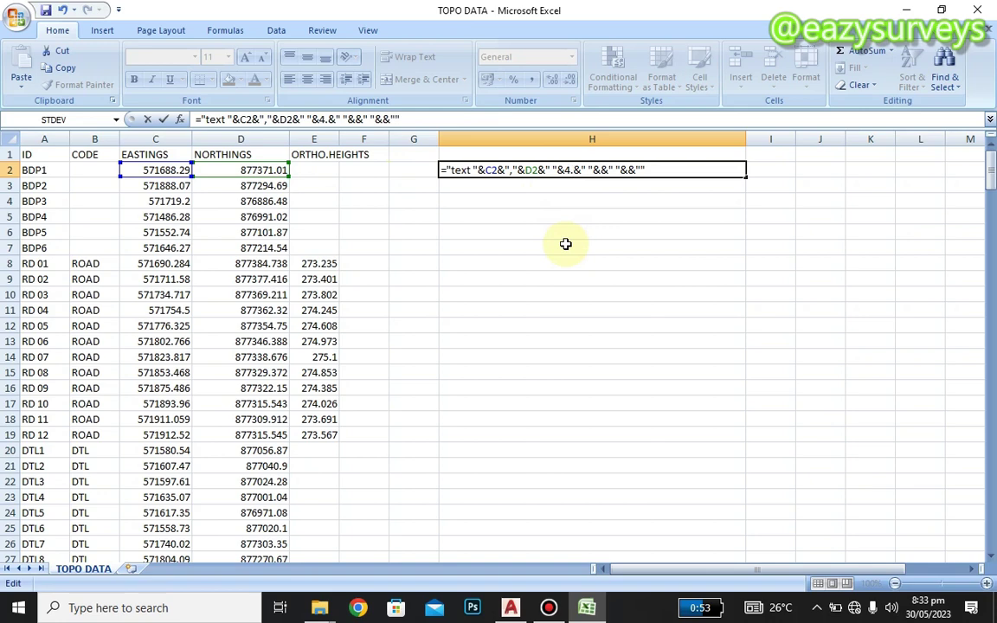
text(2)
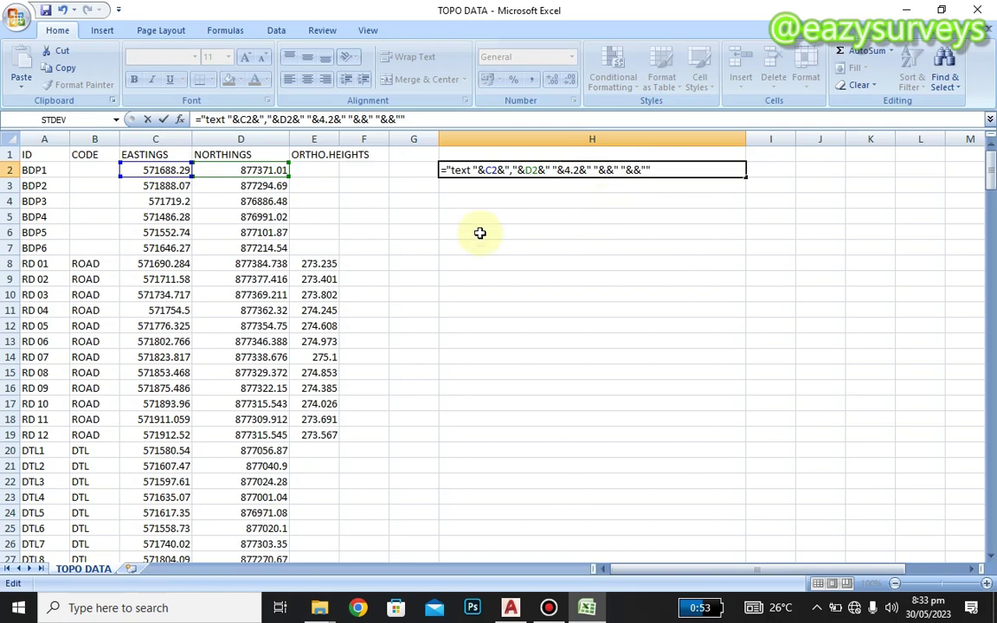
click(605, 170)
text(90&)
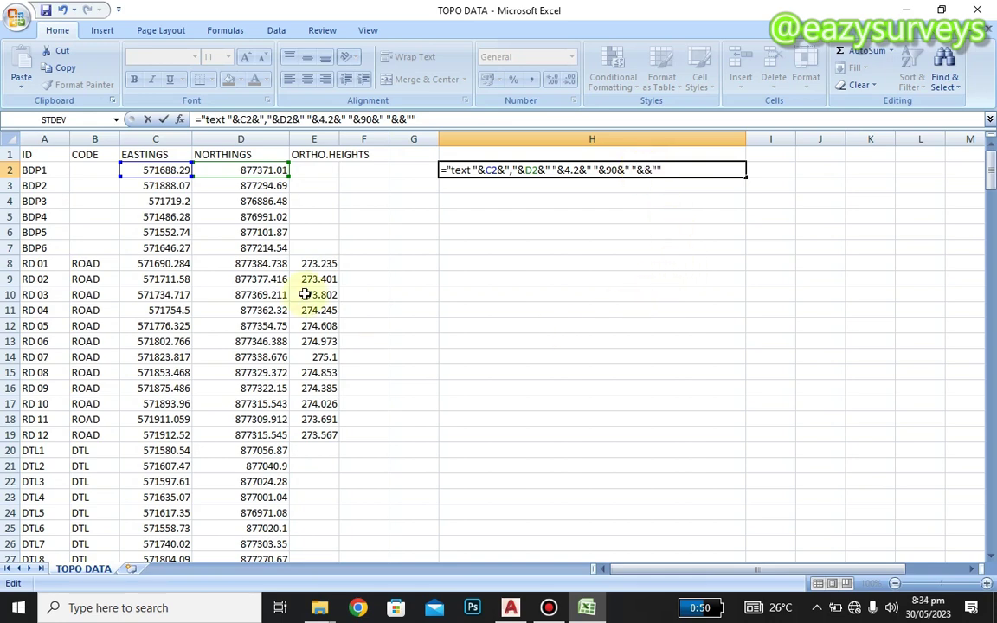
click(40, 169)
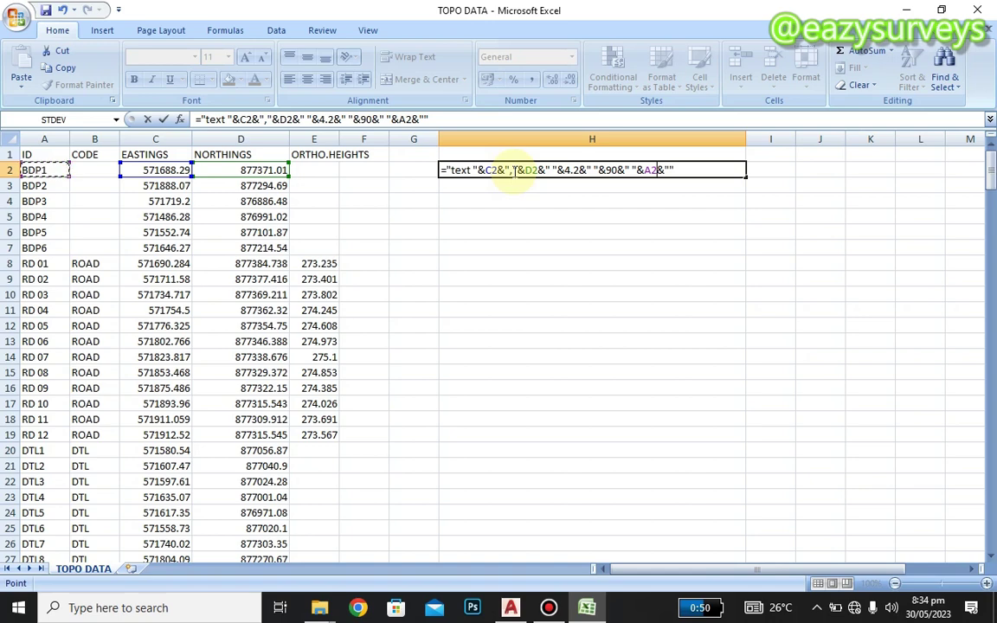
key(Return)
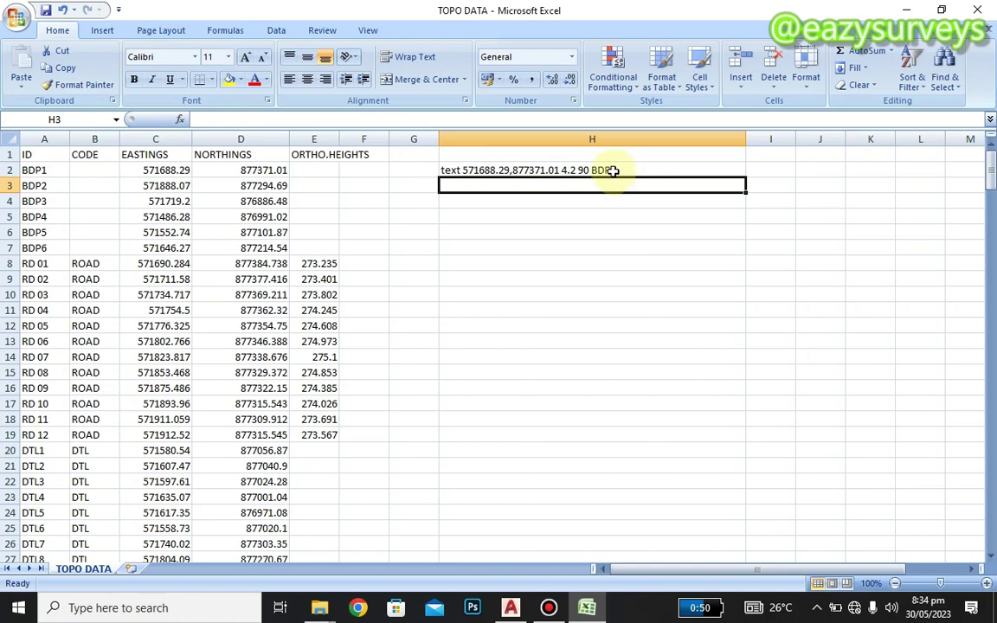
- Fill the H2 formula down to H19 to cover all BDP and RD points
click(612, 170)
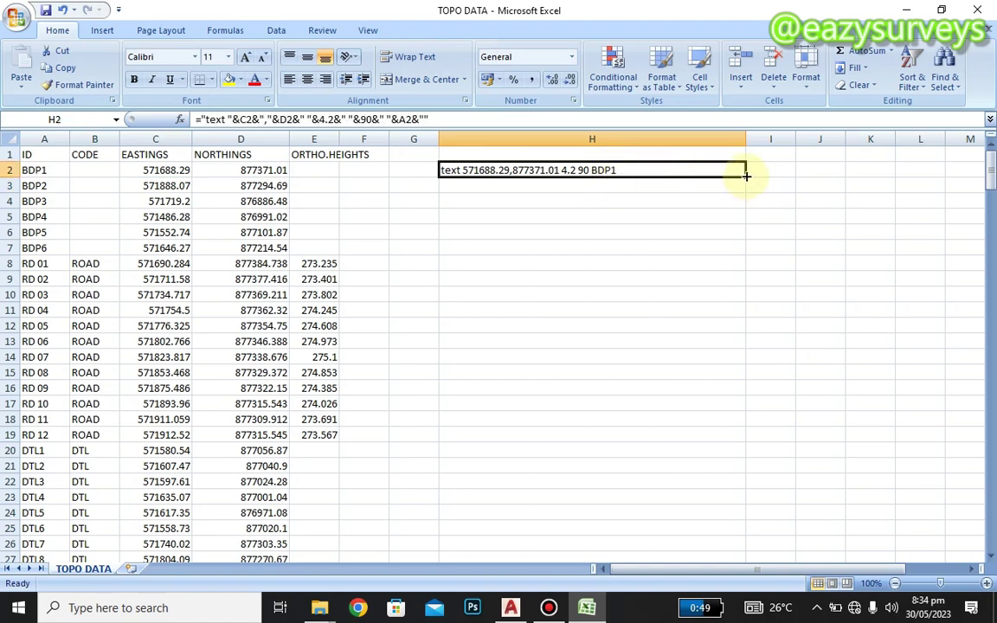
drag(746, 176, 736, 269)
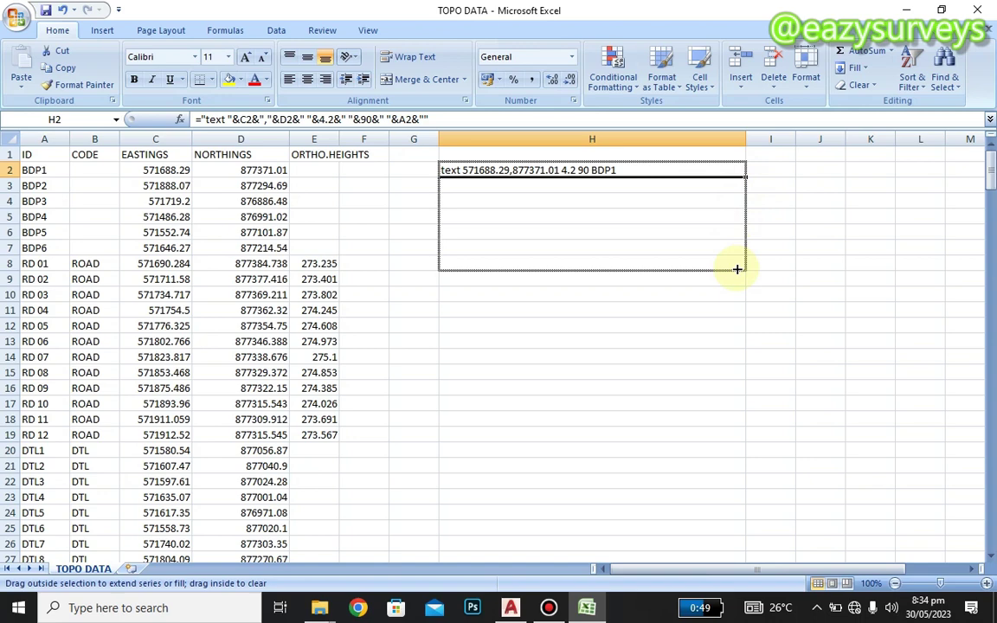
drag(736, 269, 718, 441)
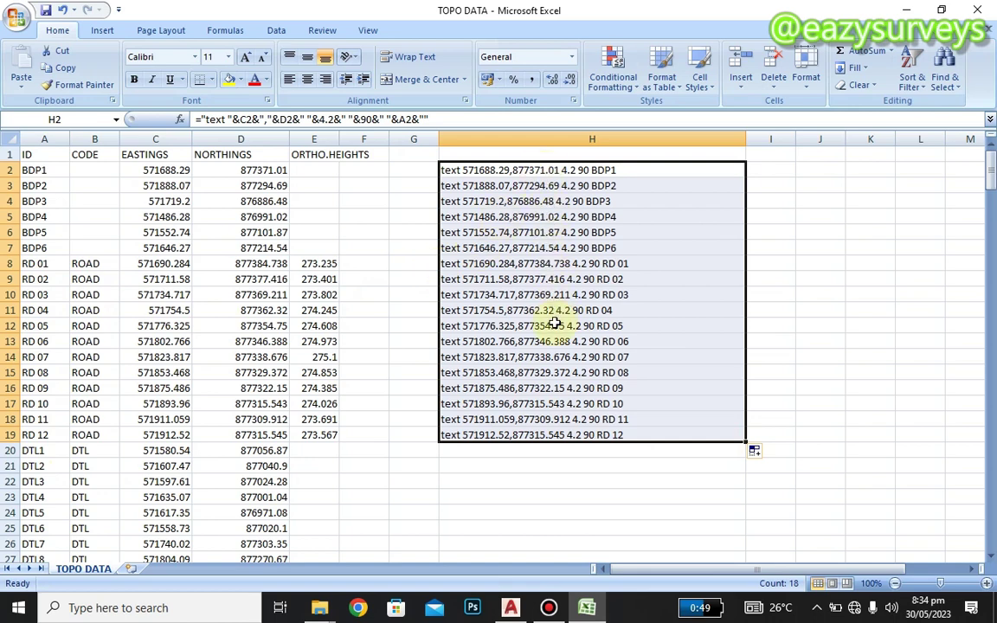
- Copy the text commands in H2:H19, and minimize the workbook and the AutoCAD drawing to reach the desktop
right_click(568, 243)
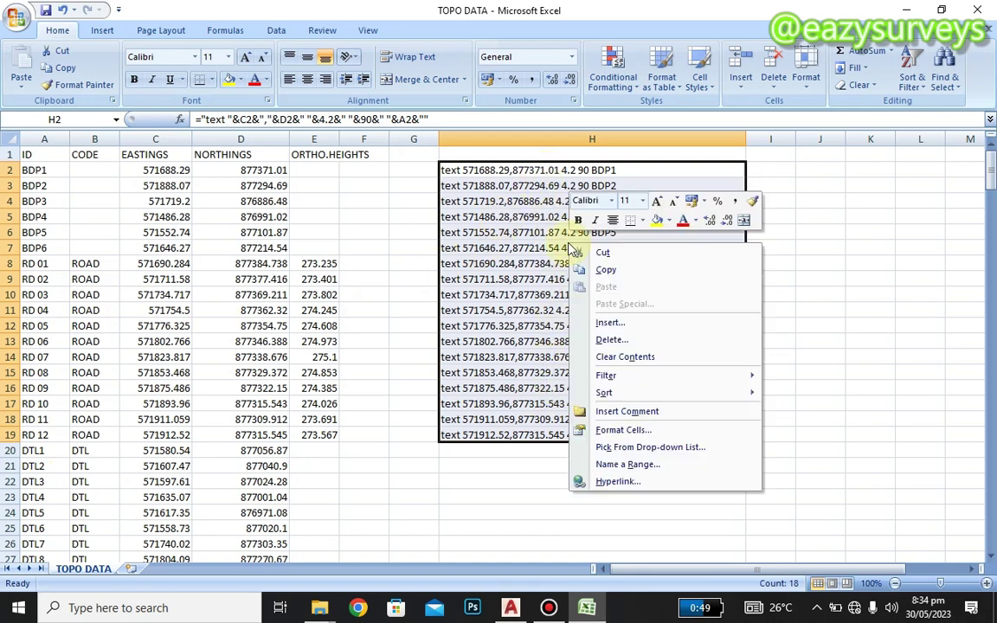
click(605, 270)
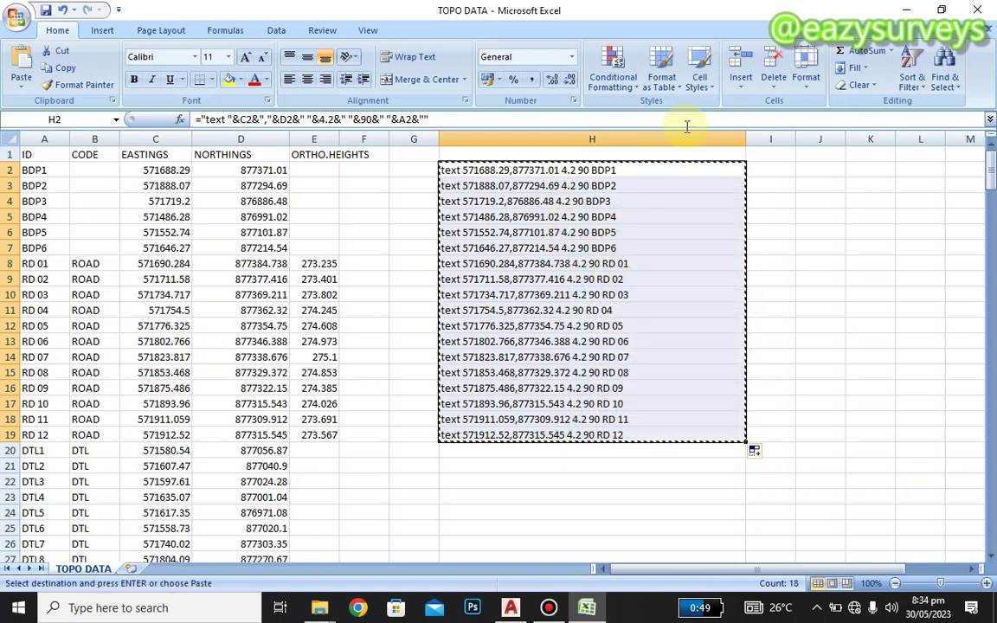
click(907, 10)
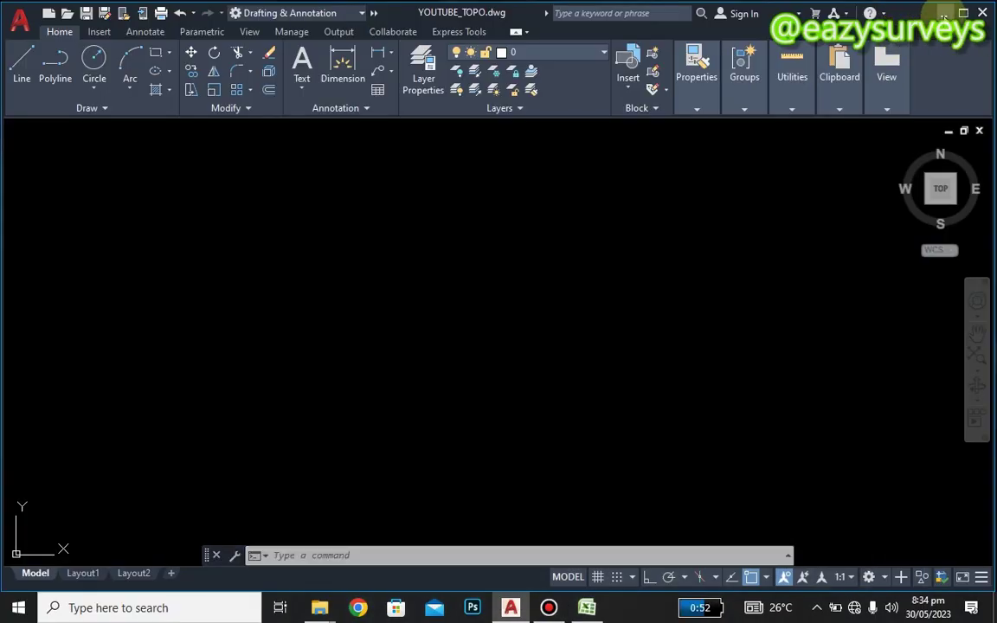
click(943, 13)
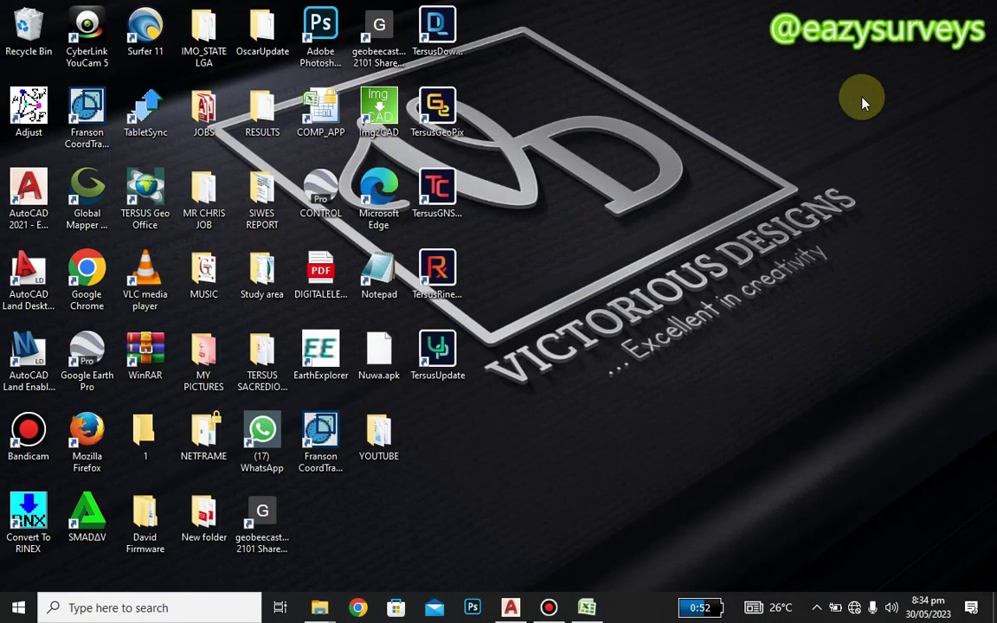
- Open a blank Notepad document and paste the copied text commands into it
double_click(383, 275)
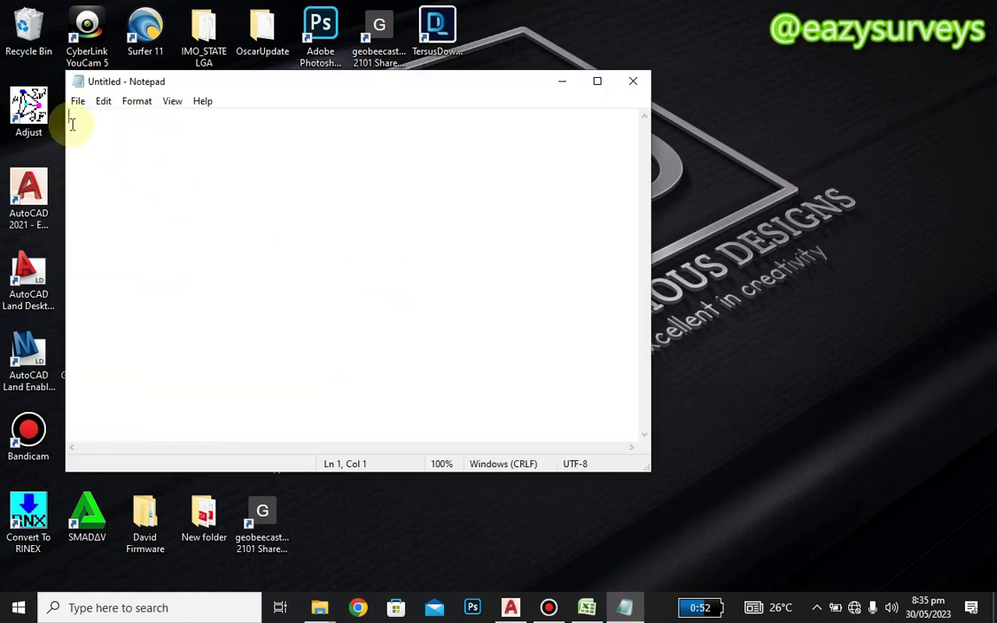
right_click(73, 124)
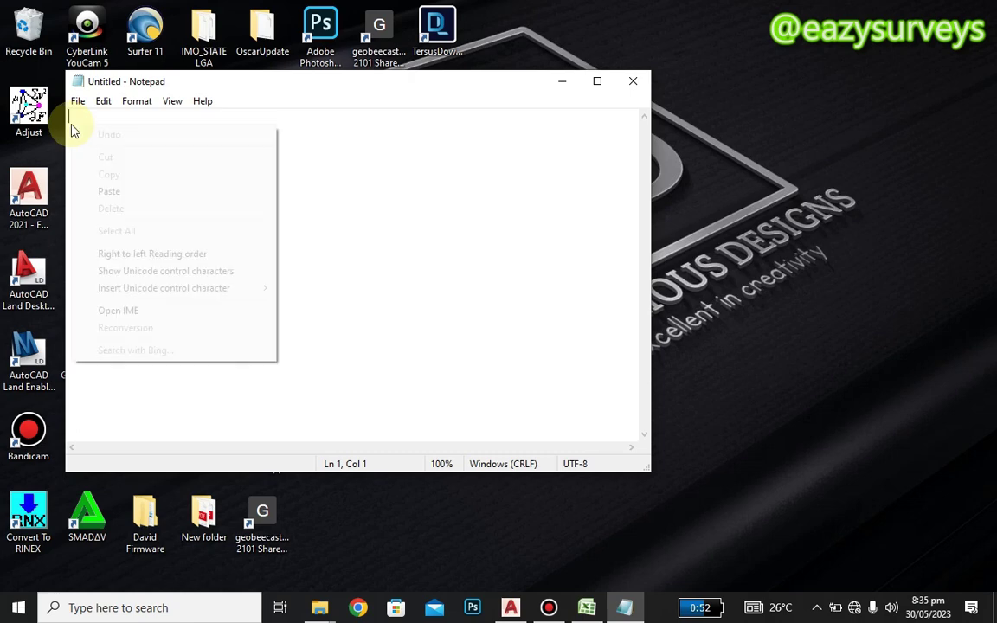
click(102, 190)
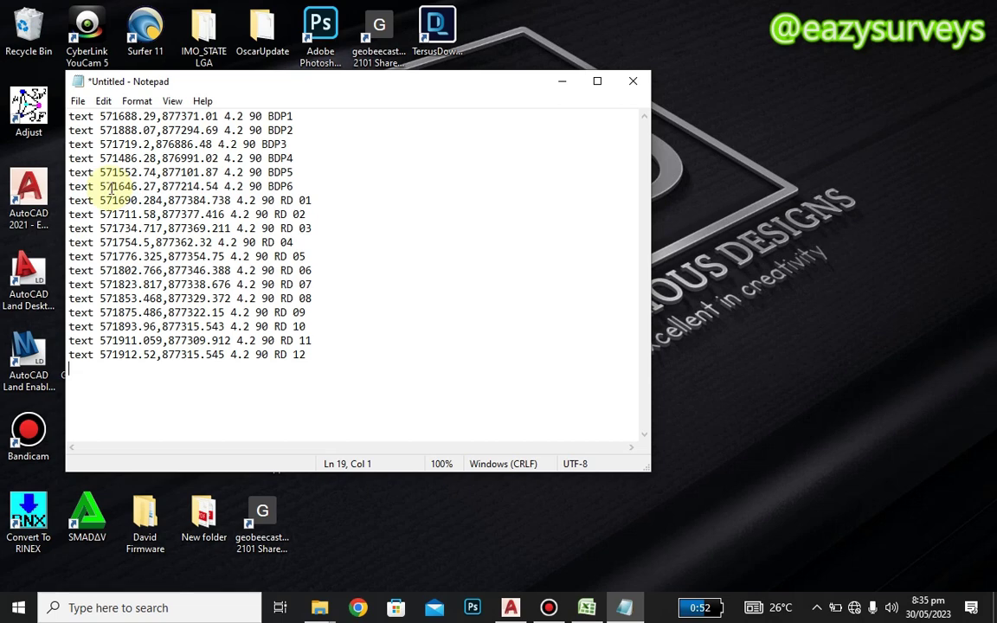
- Save the commands as the script file YOUTUBE.scr, with type All Files, in the desktop YOUTUBE folder, and close Notepad
click(78, 101)
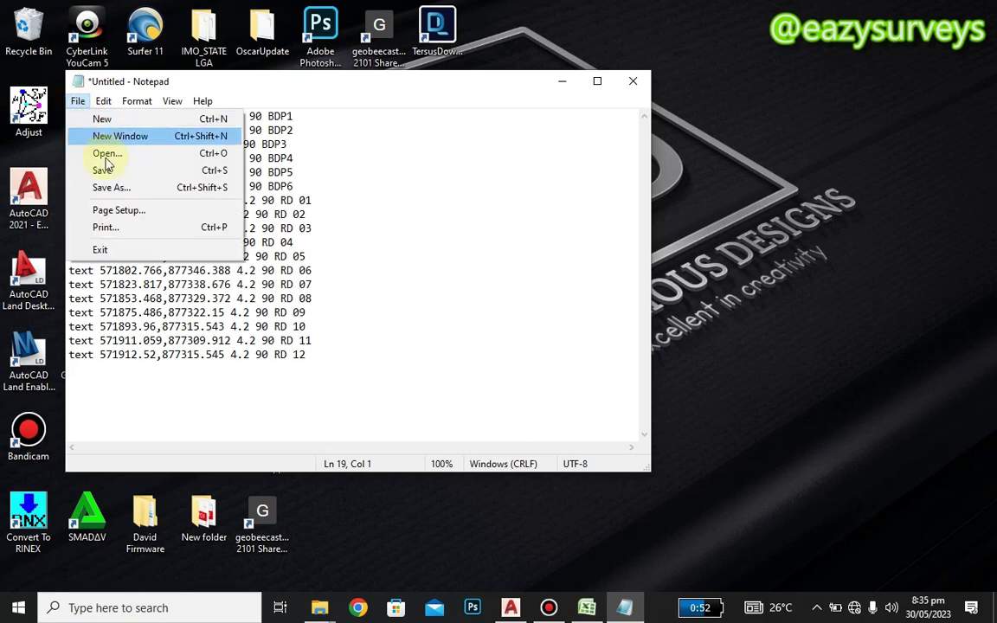
click(119, 189)
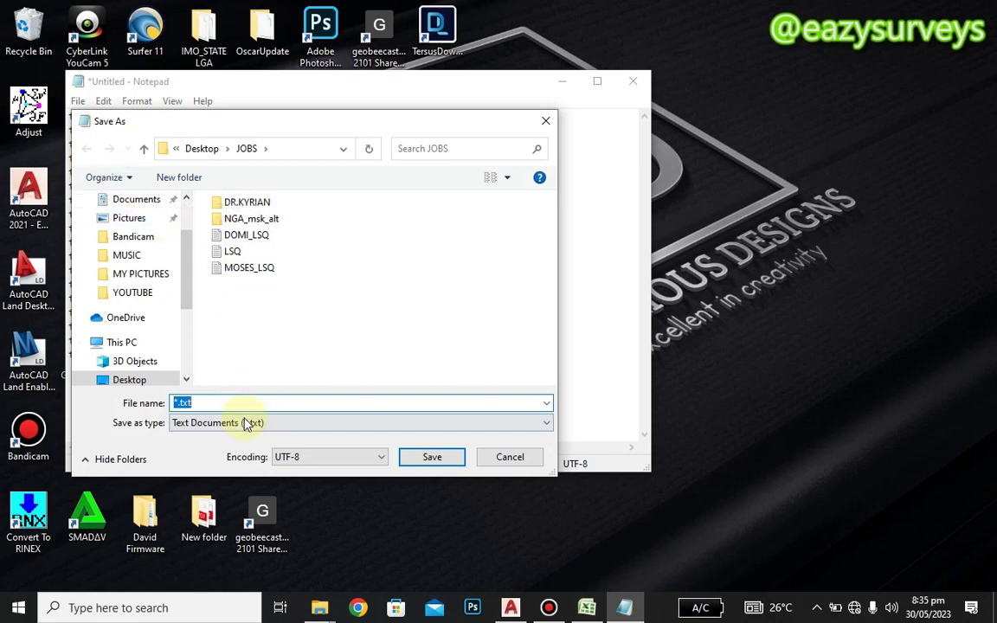
click(246, 423)
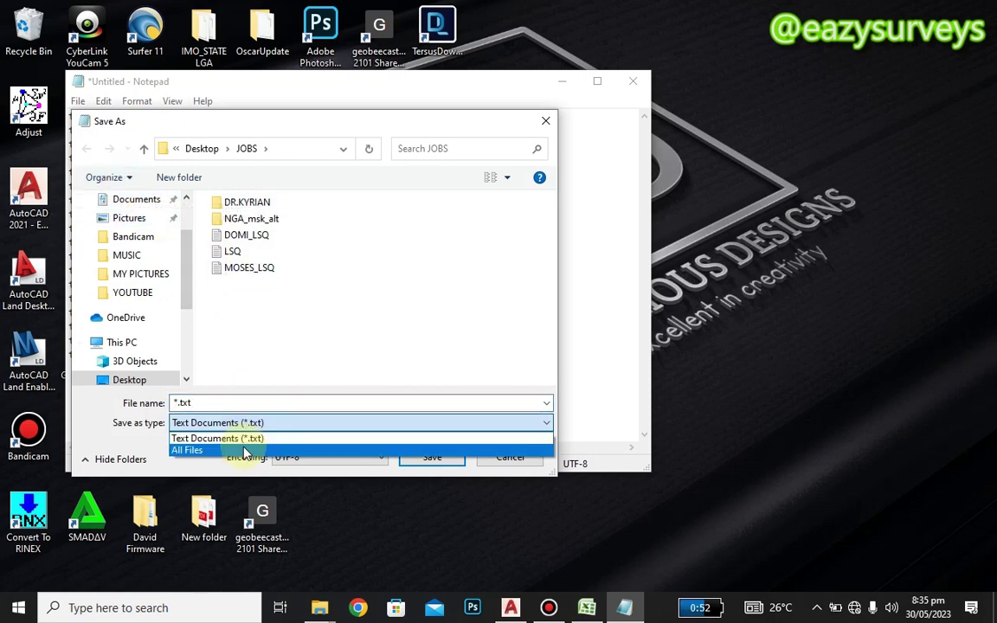
click(246, 451)
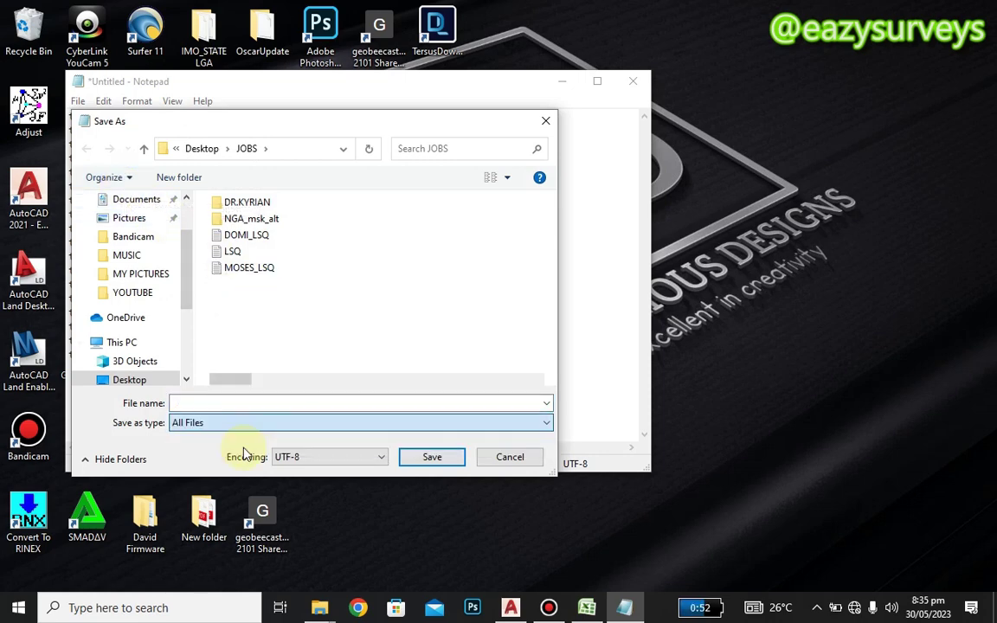
click(202, 403)
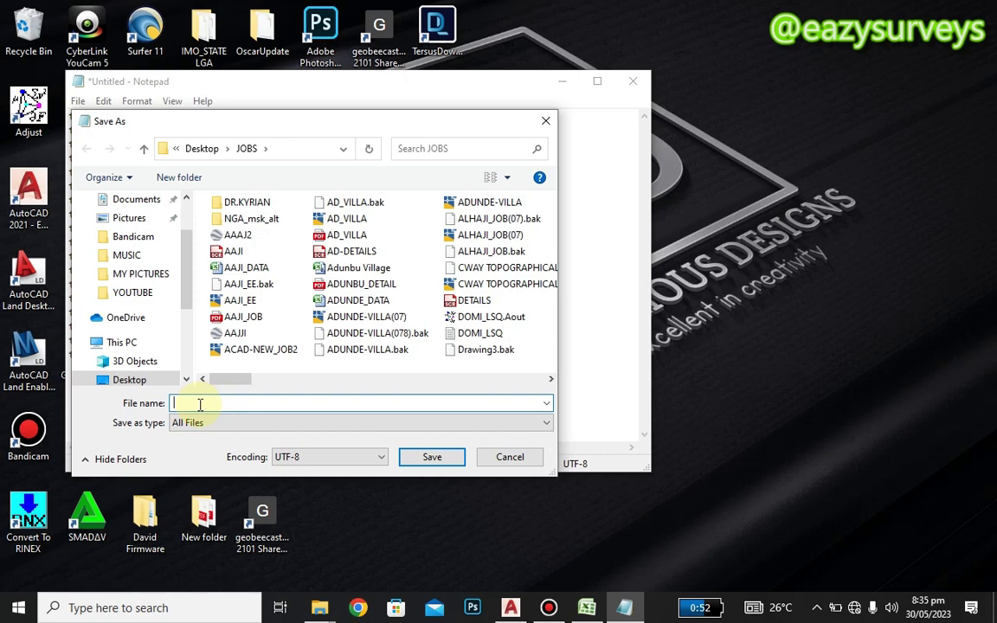
text(YOUTUBE)
text(.scr)
click(432, 465)
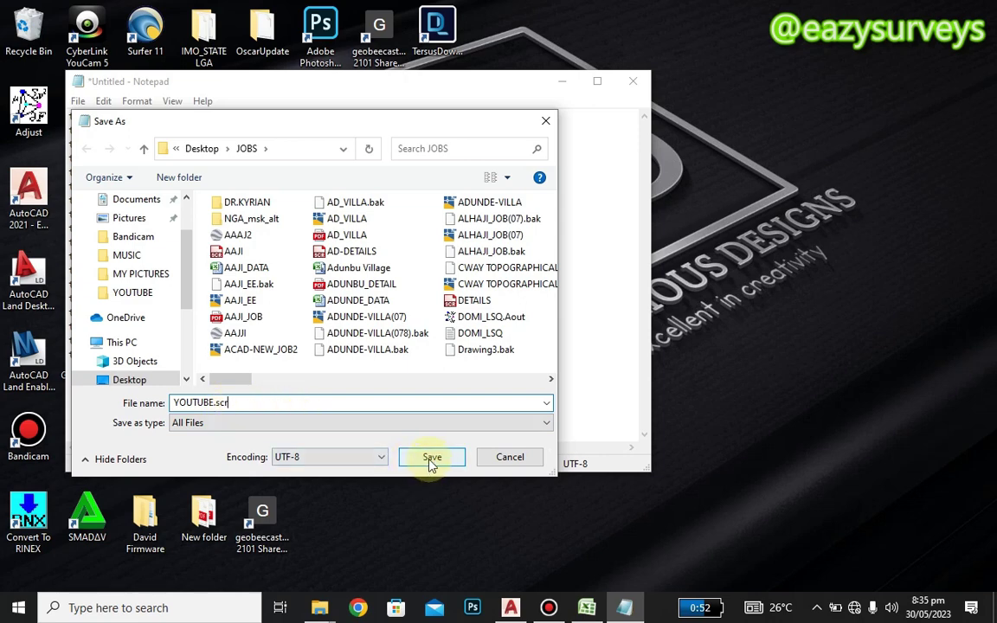
click(139, 294)
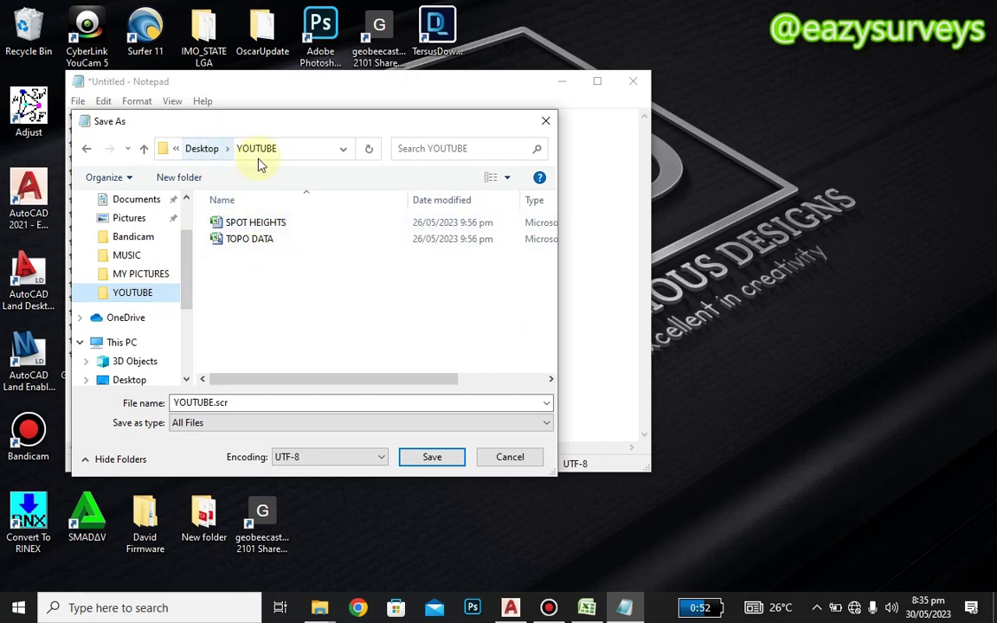
click(432, 458)
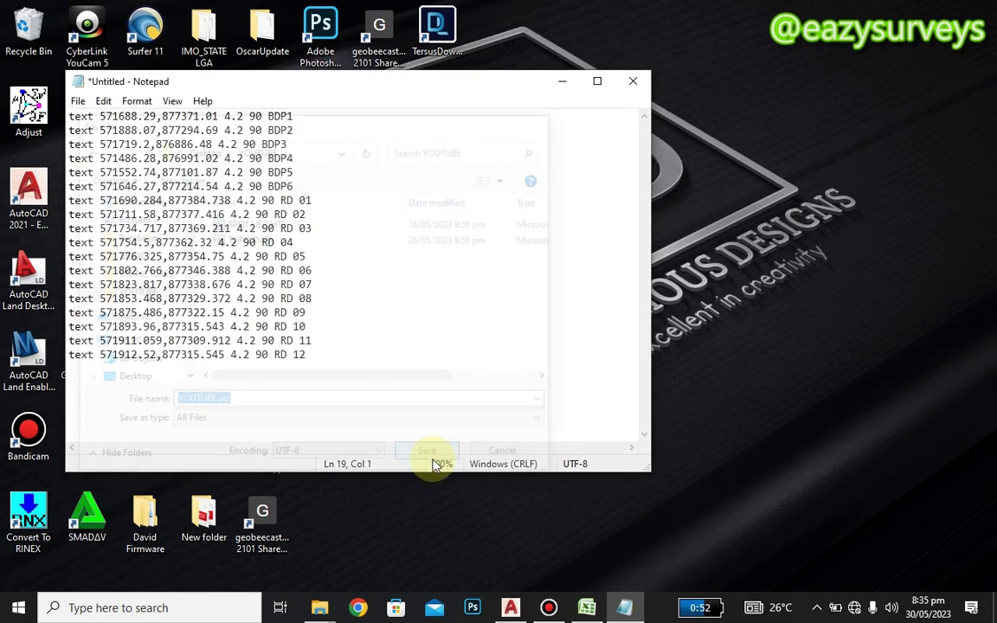
click(634, 82)
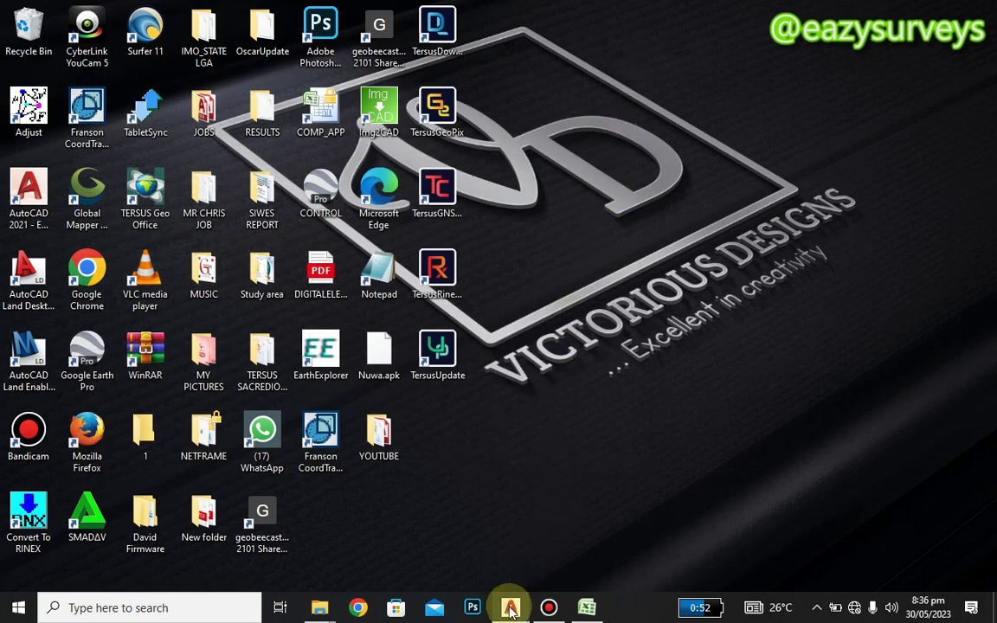
- Switch to the AutoCAD drawing YOUTUBE_TOPO.dwg and review its length, angle and insertion scale settings with the UNITS command
click(510, 607)
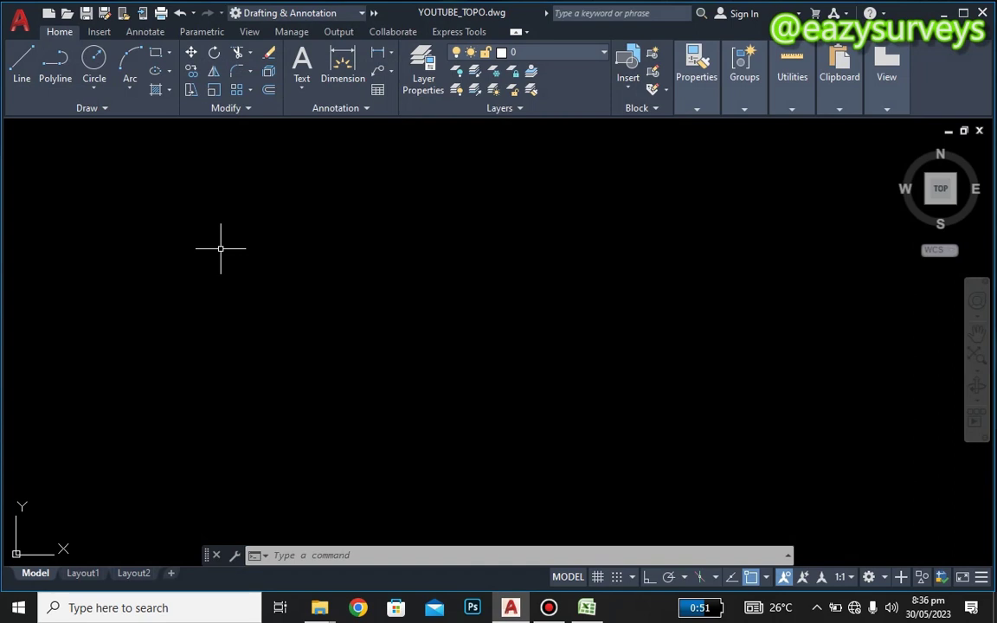
text(UN)
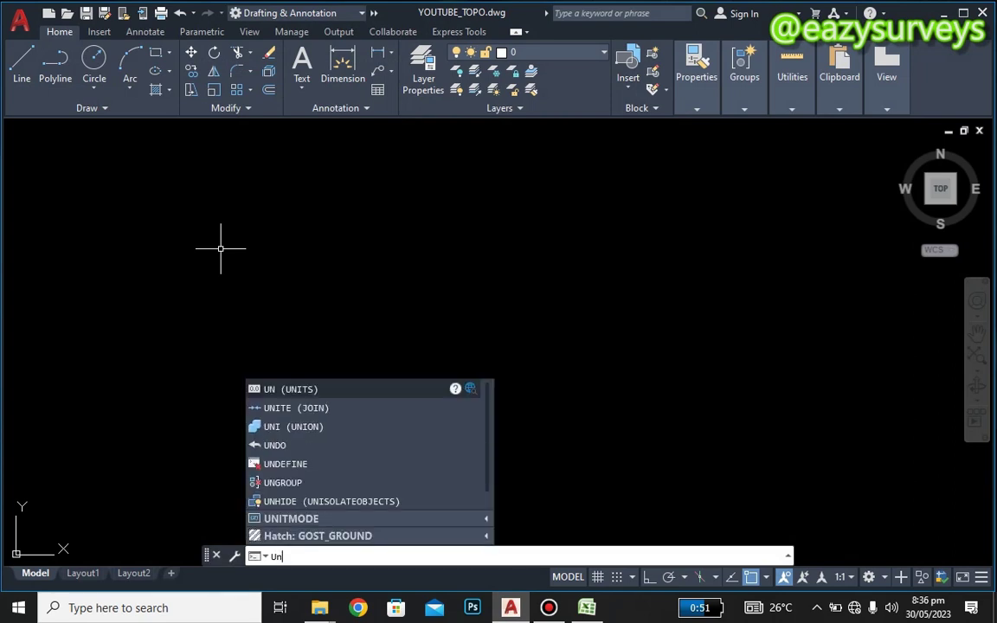
key(Return)
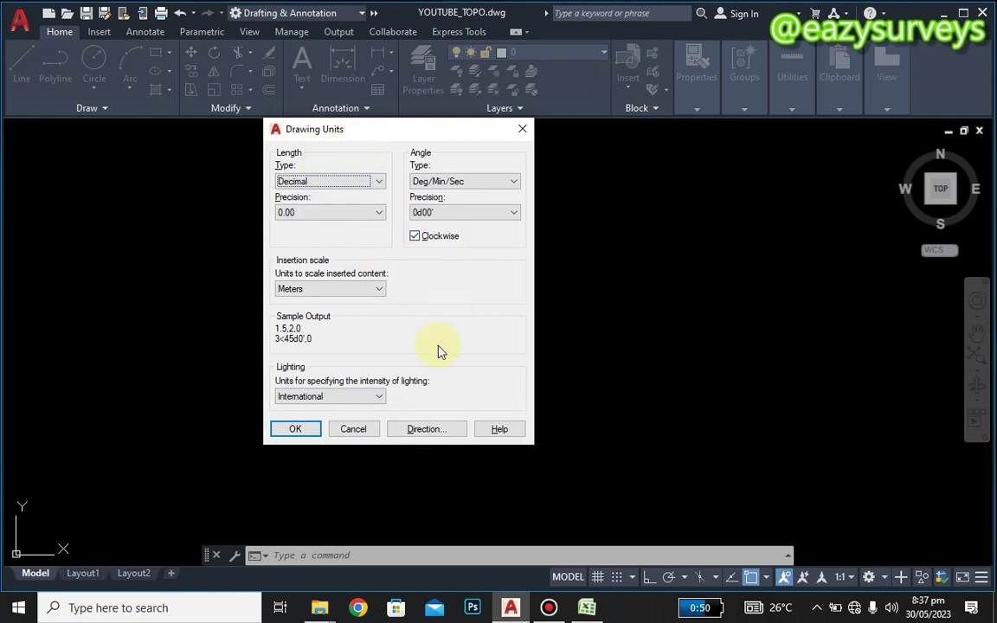
click(295, 429)
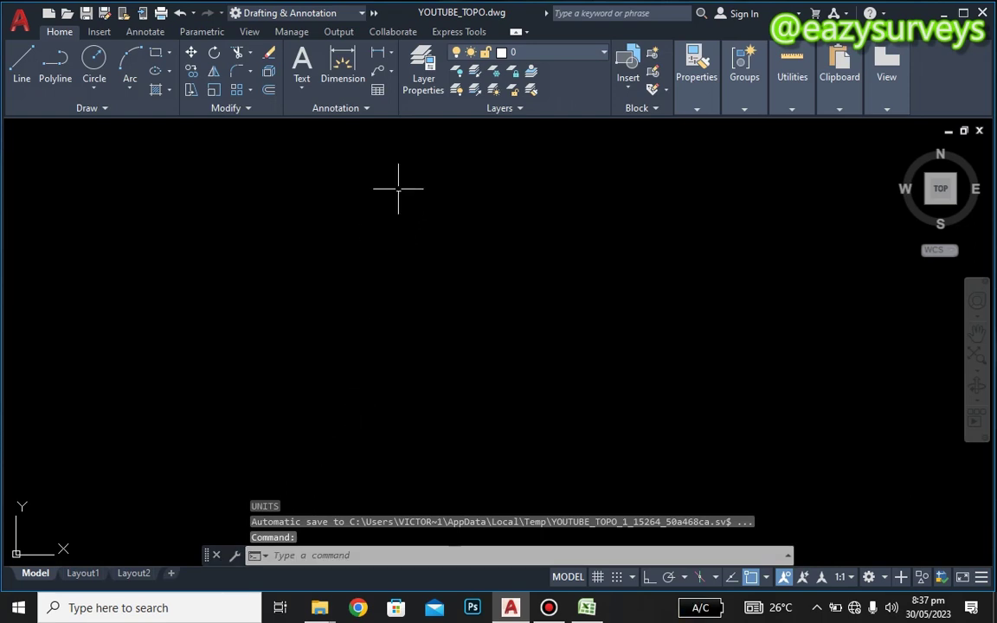
- Open the layer properties manager and create a new layer named TEXT
click(423, 80)
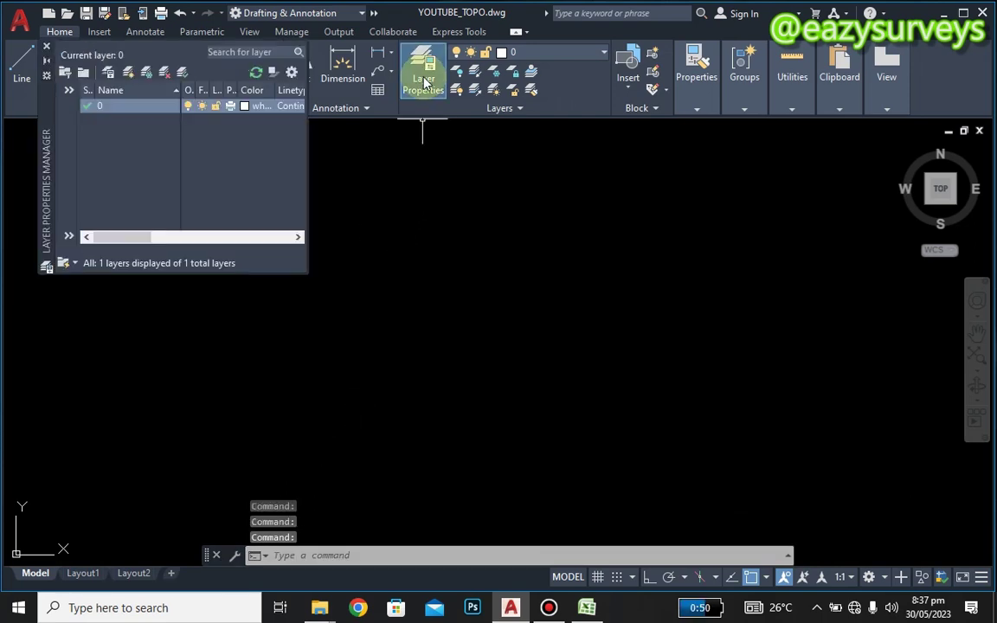
right_click(102, 105)
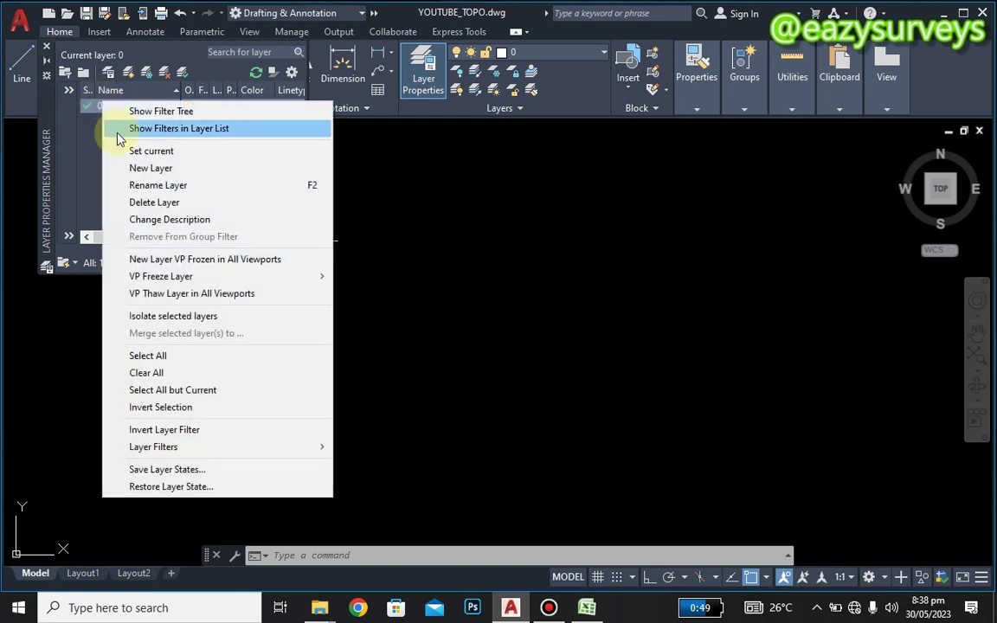
click(132, 168)
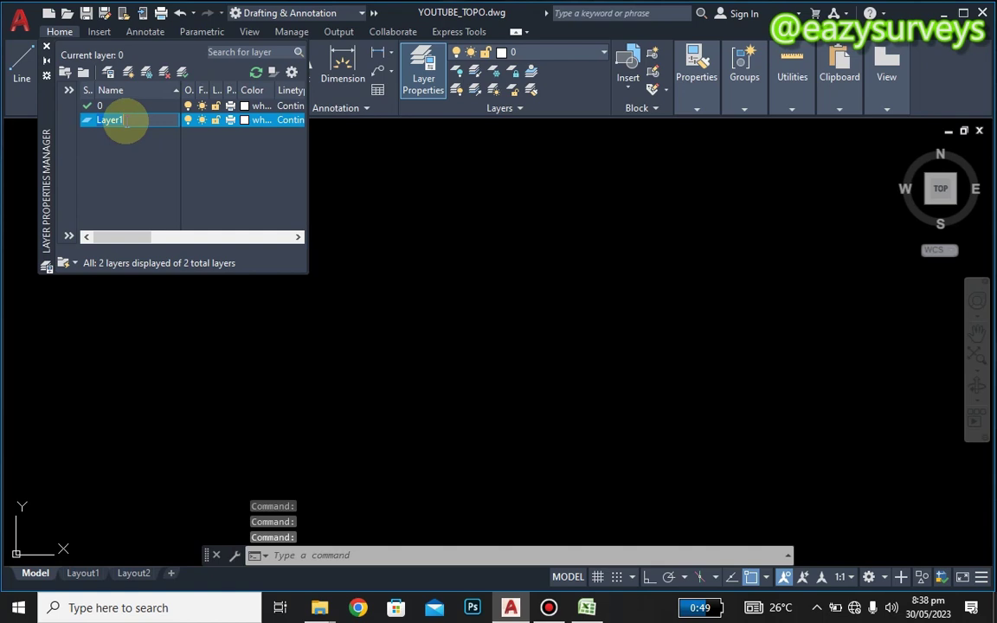
text(text)
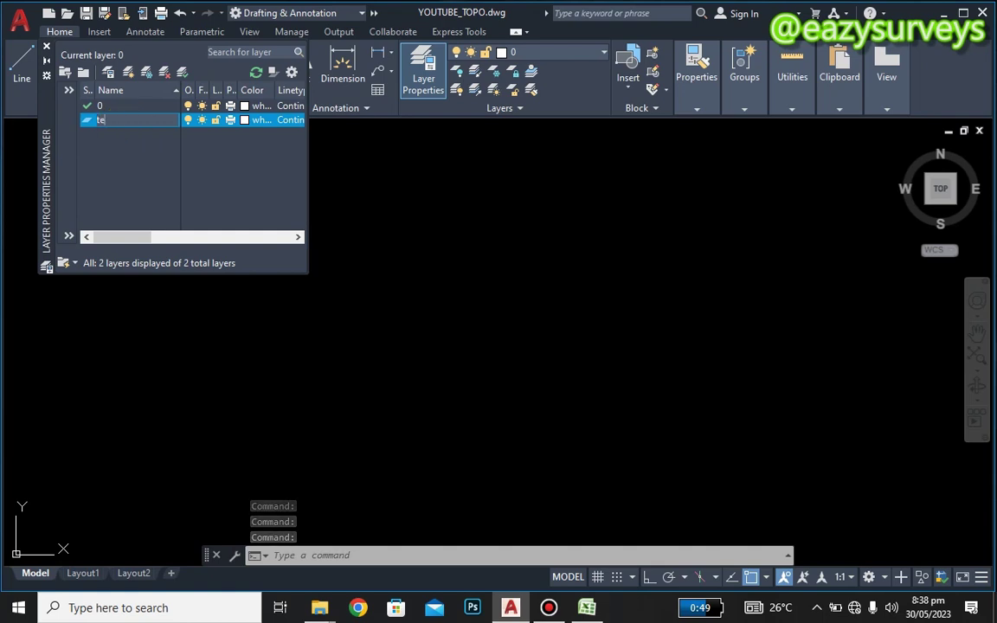
click(128, 118)
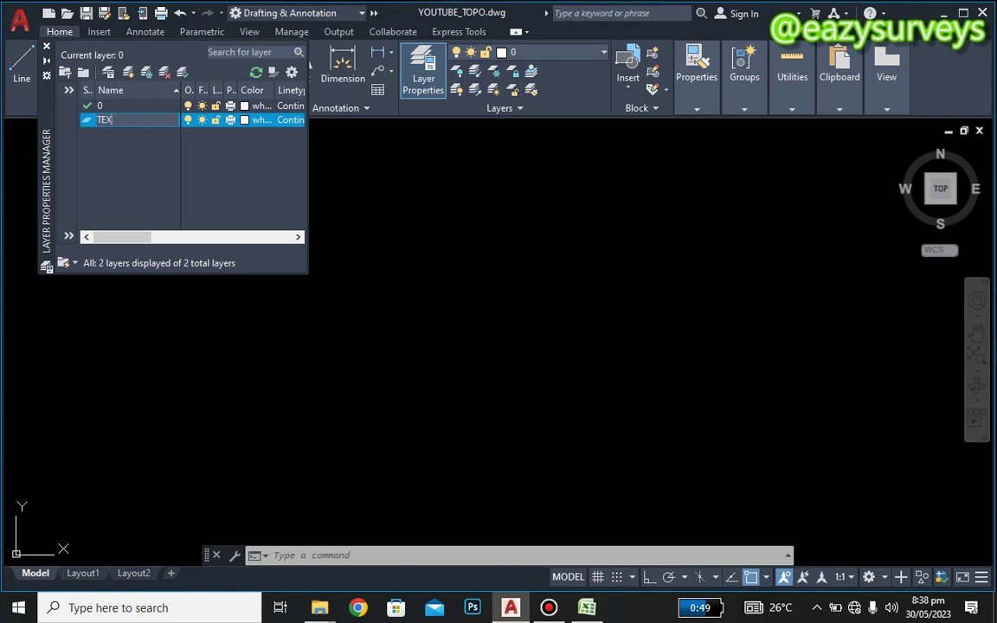
key(Return)
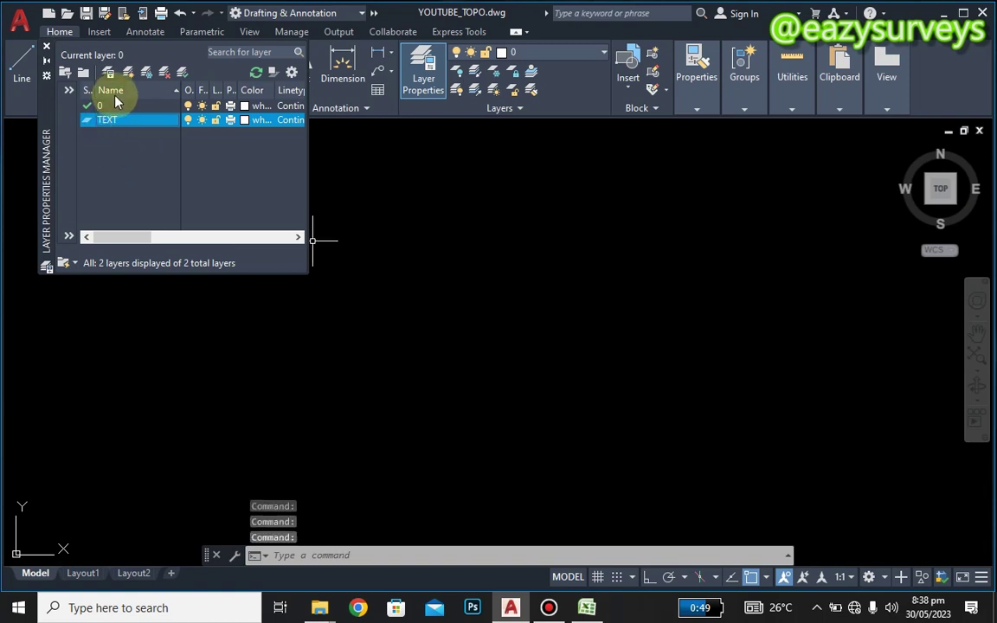
- Create a new layer named BDP
click(108, 105)
right_click(106, 105)
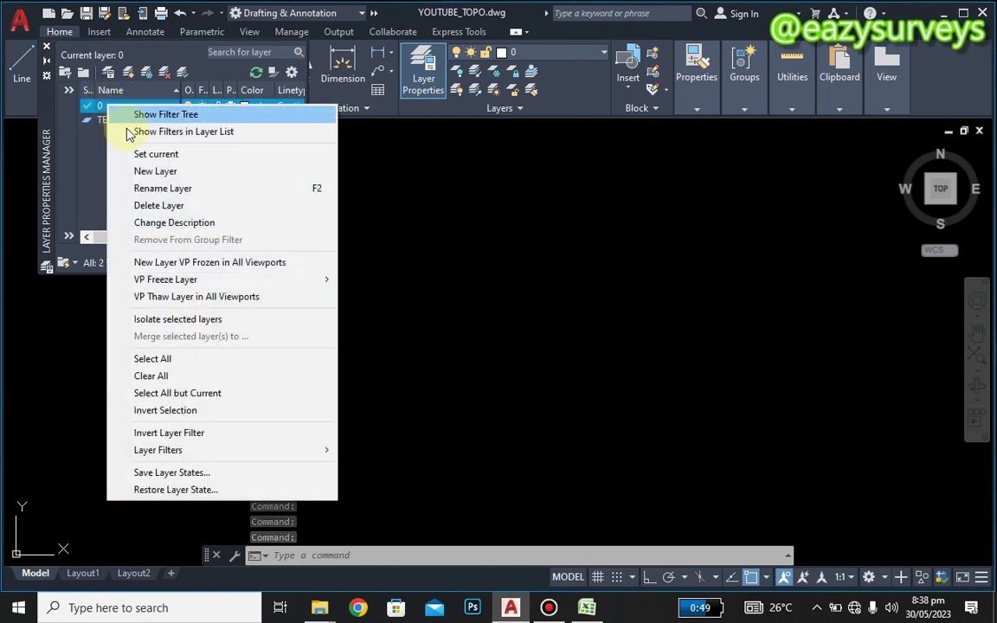
click(146, 172)
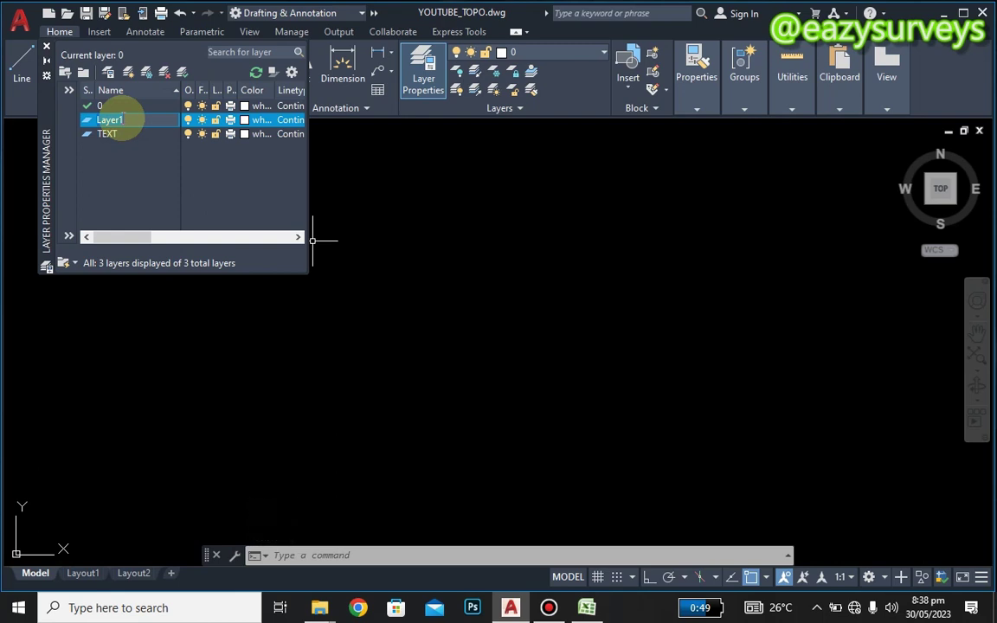
text(BDP)
click(127, 119)
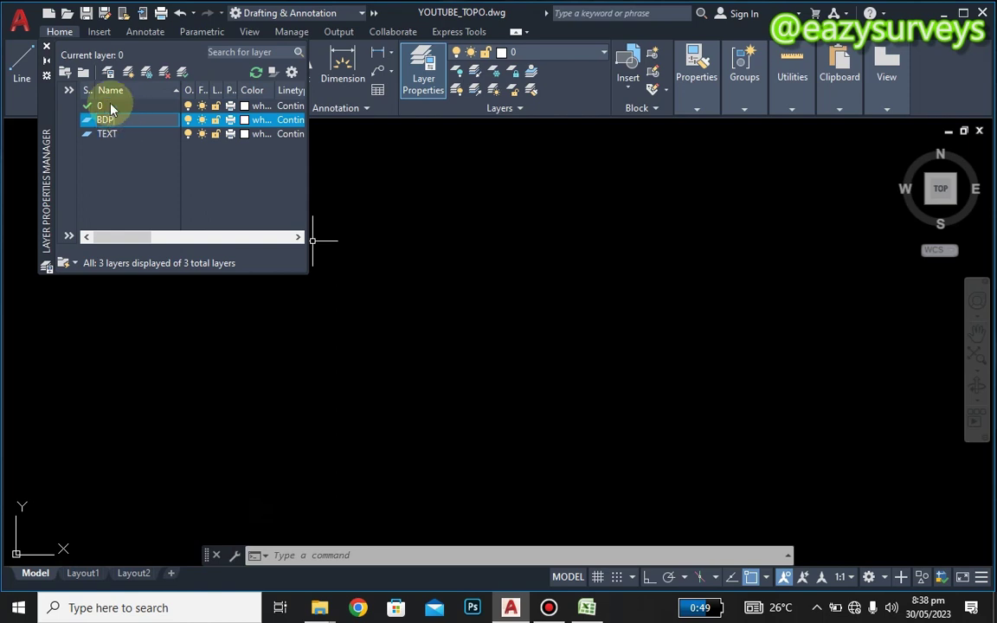
- Create a new layer named DTL
click(112, 106)
right_click(112, 104)
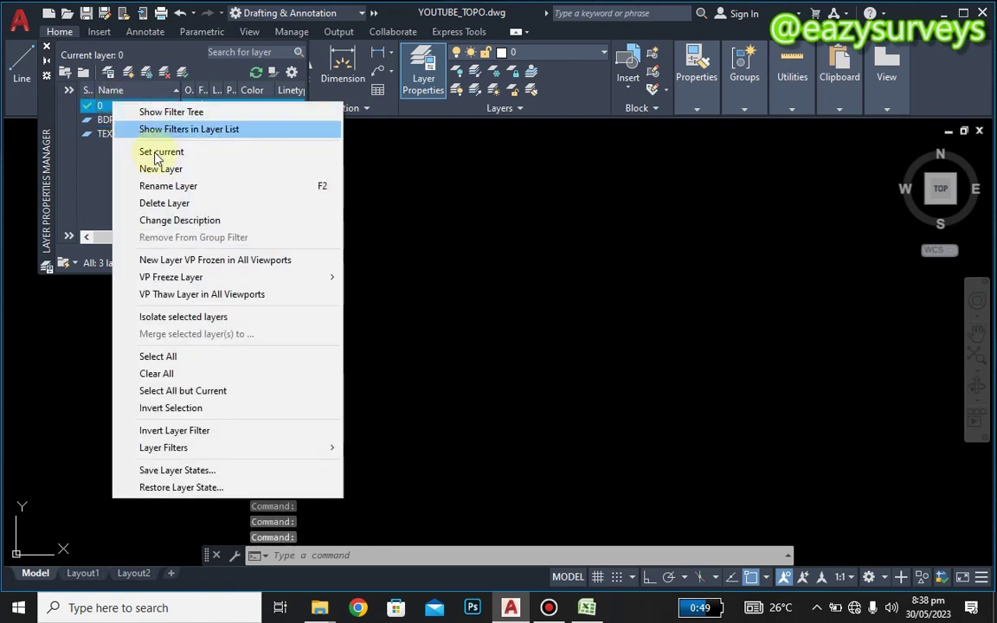
click(165, 171)
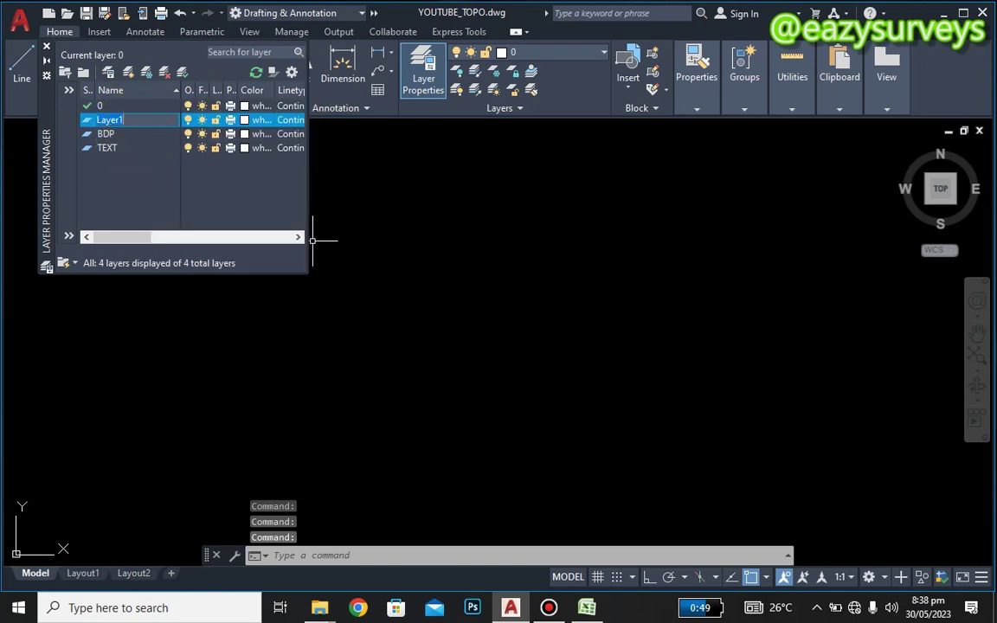
text(DTL)
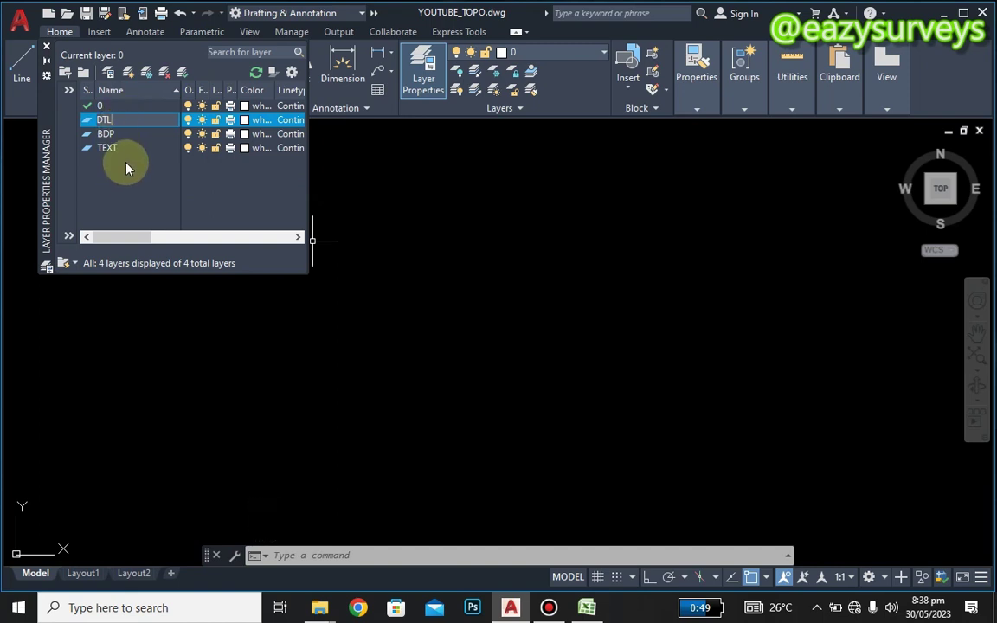
- Create a new layer named CONTOURS
click(121, 106)
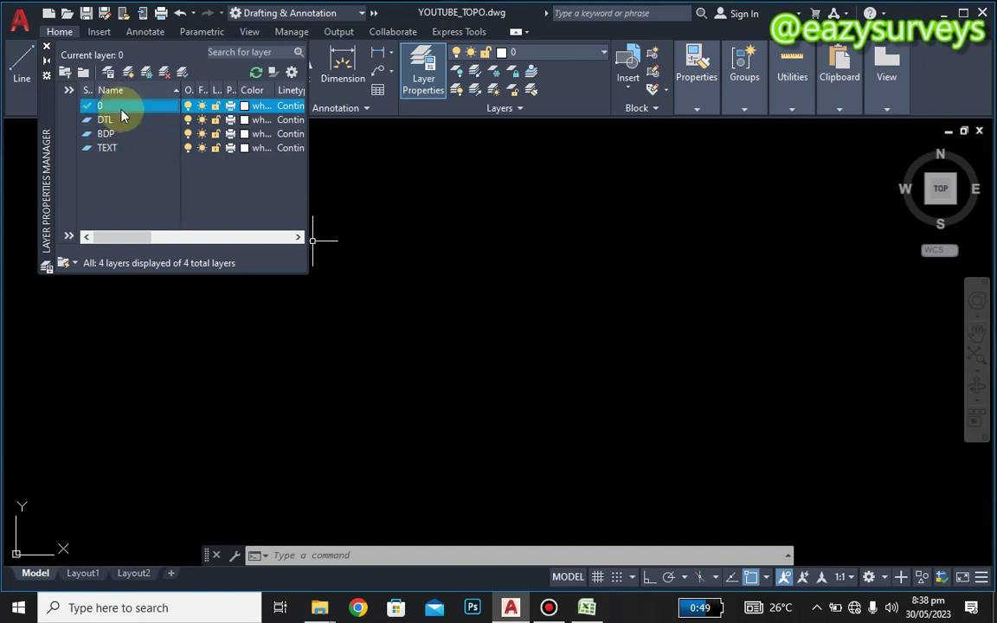
right_click(122, 104)
click(171, 172)
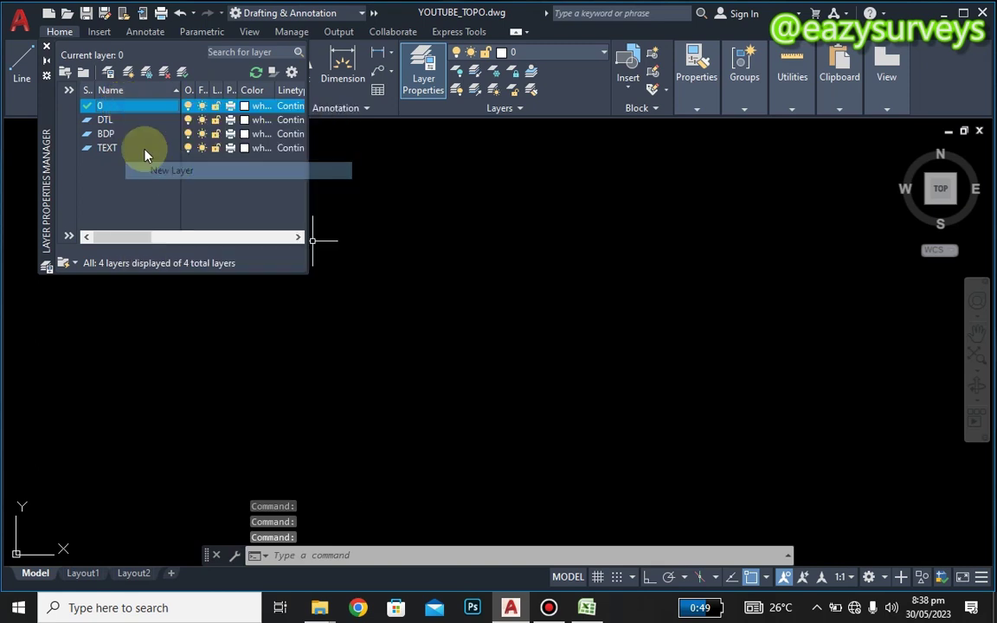
text(CO)
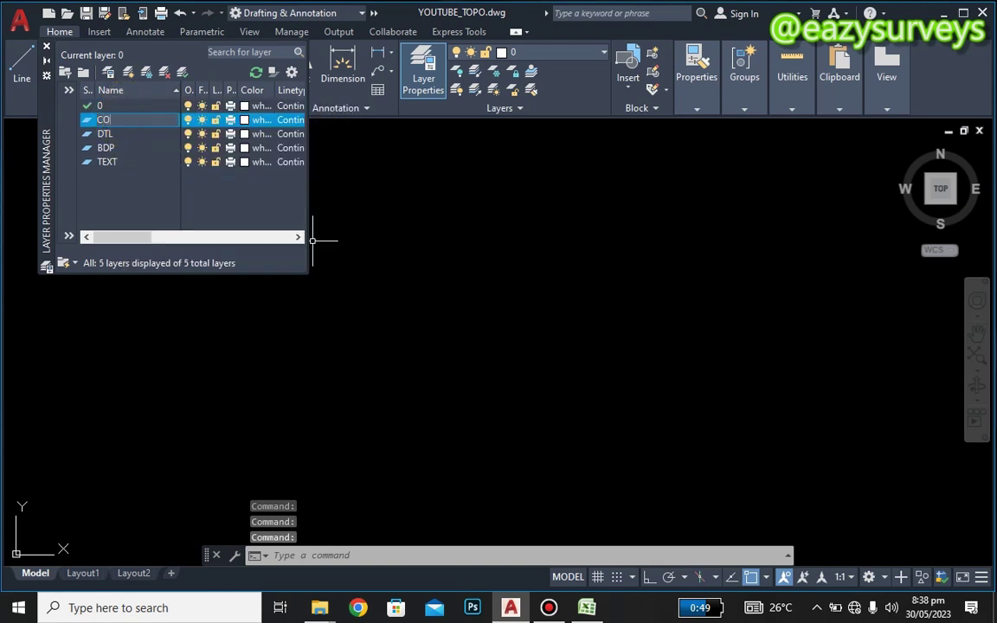
text(NTOURS)
key(Return)
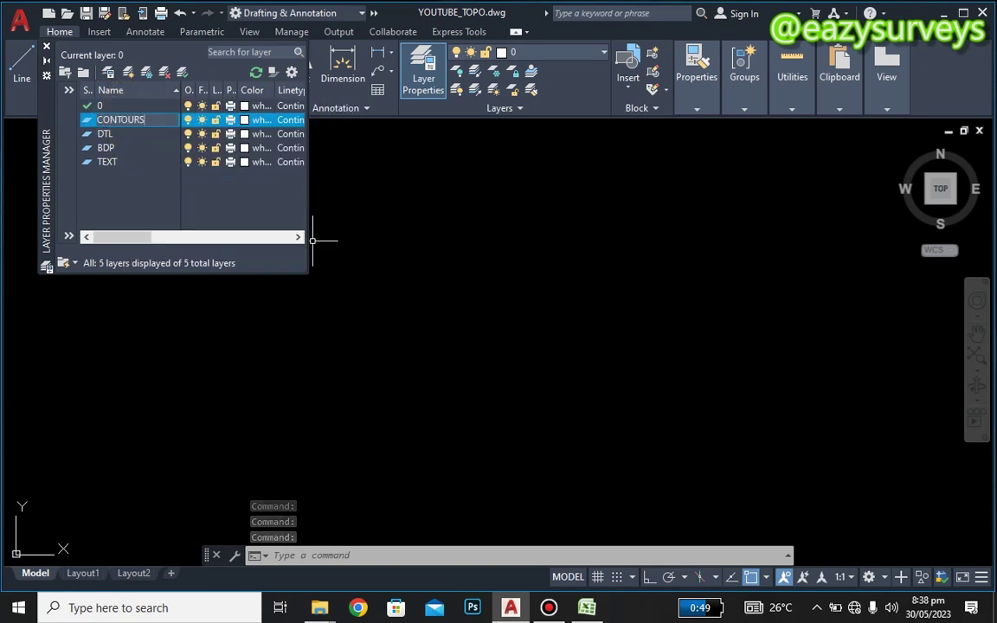
- Create a new layer named PILLARS
click(102, 105)
right_click(106, 105)
click(142, 173)
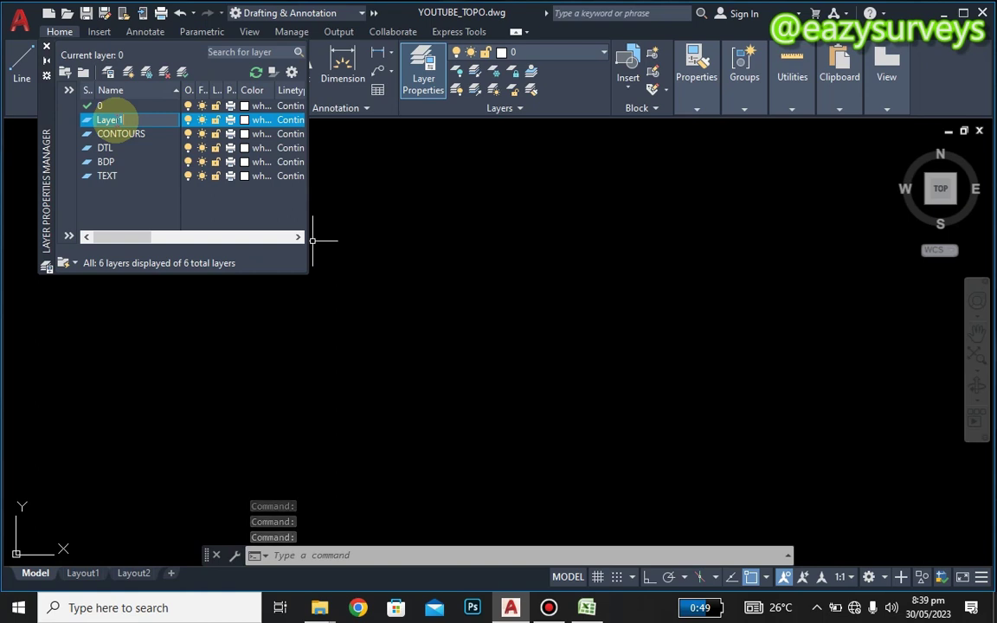
text(PILLARS)
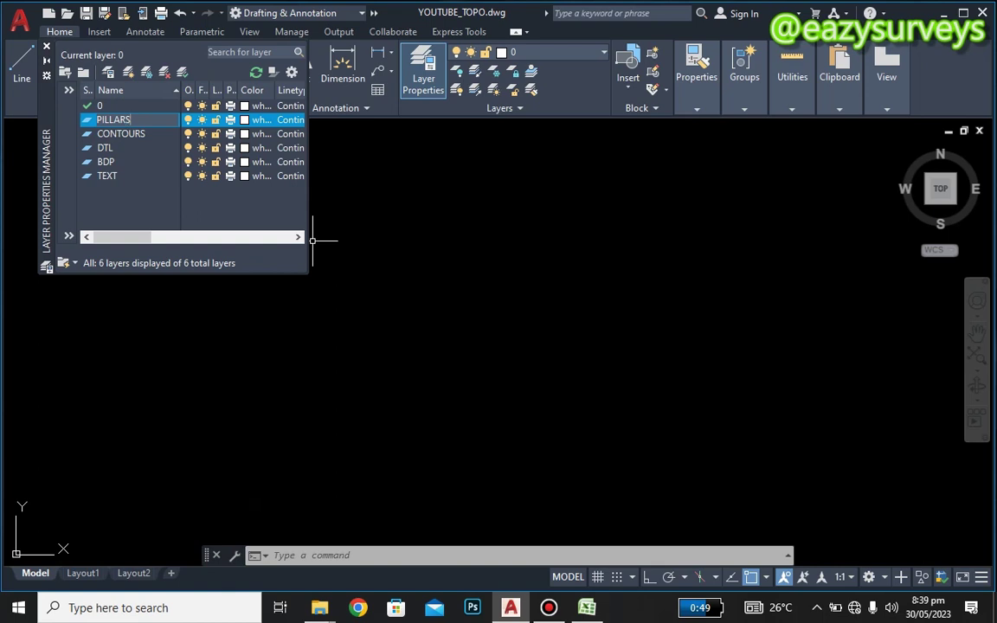
- Create a new layer named LEGEND
click(100, 148)
right_click(106, 106)
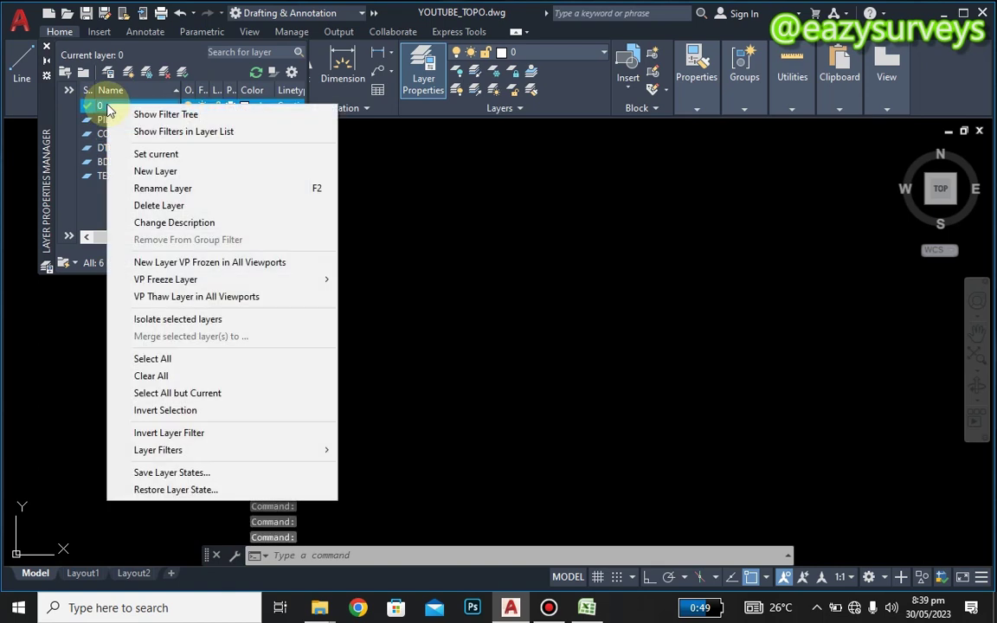
click(144, 172)
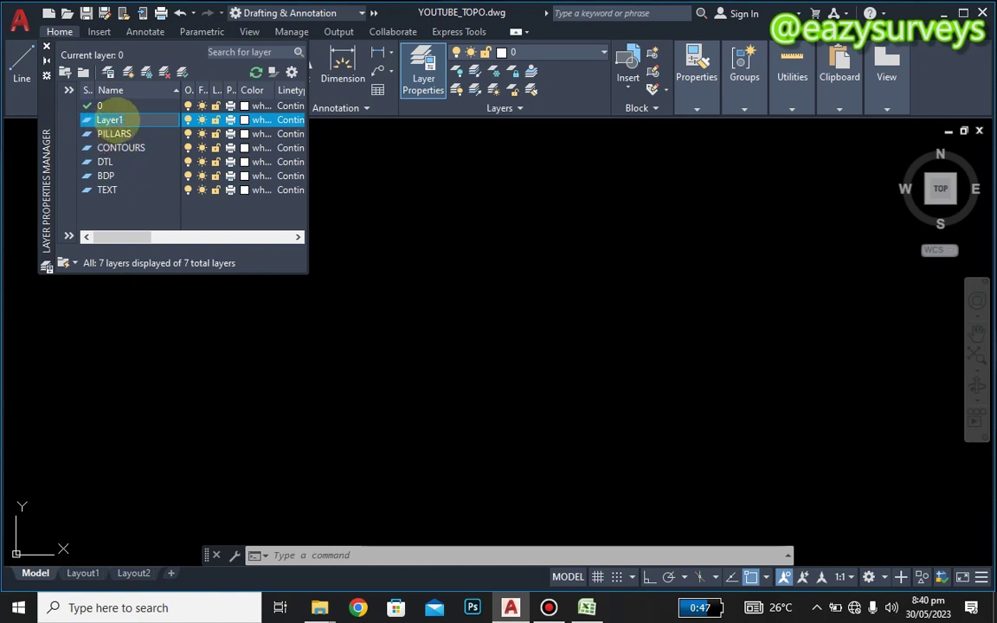
double_click(110, 120)
text(LEGEND)
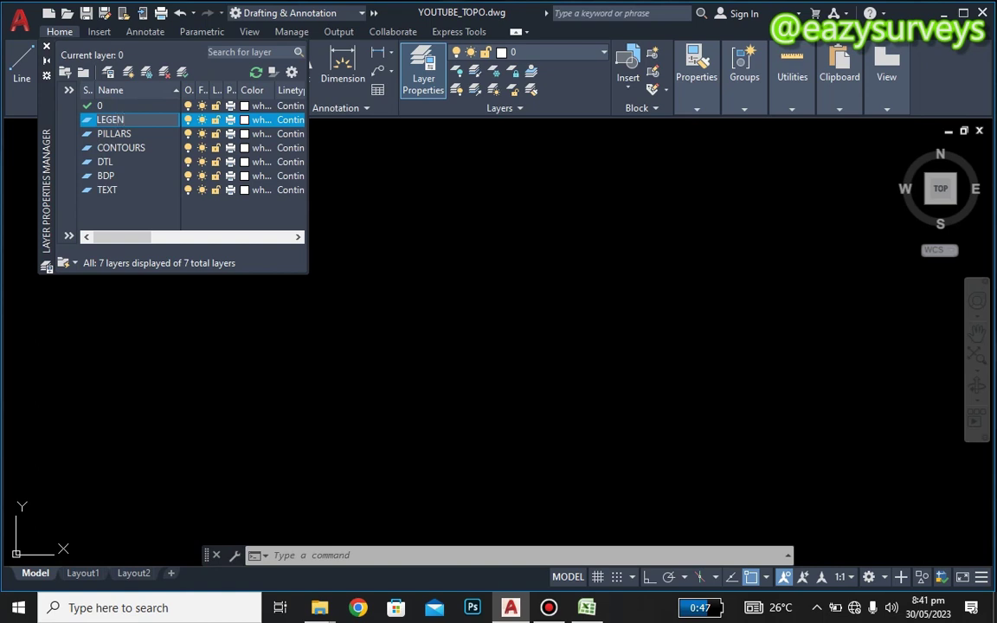
click(136, 134)
click(124, 121)
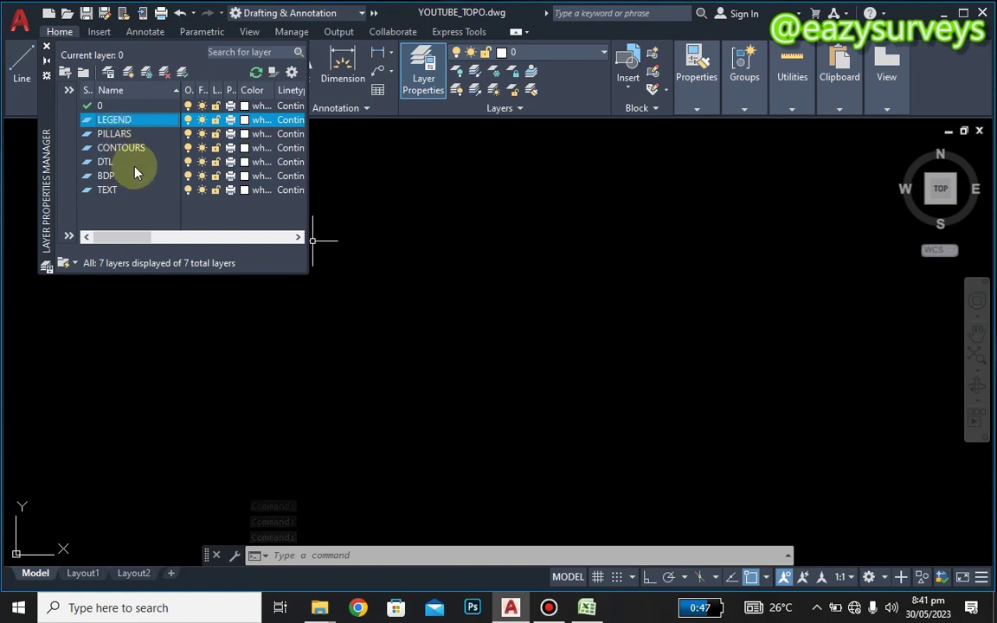
- Make TEXT the current layer and close the layer manager
click(113, 190)
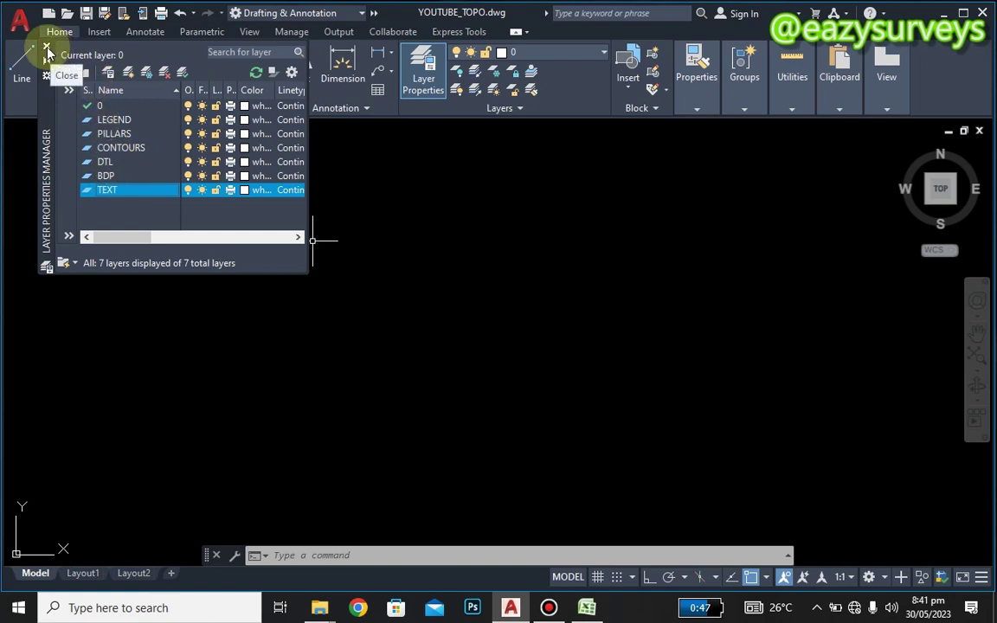
right_click(103, 198)
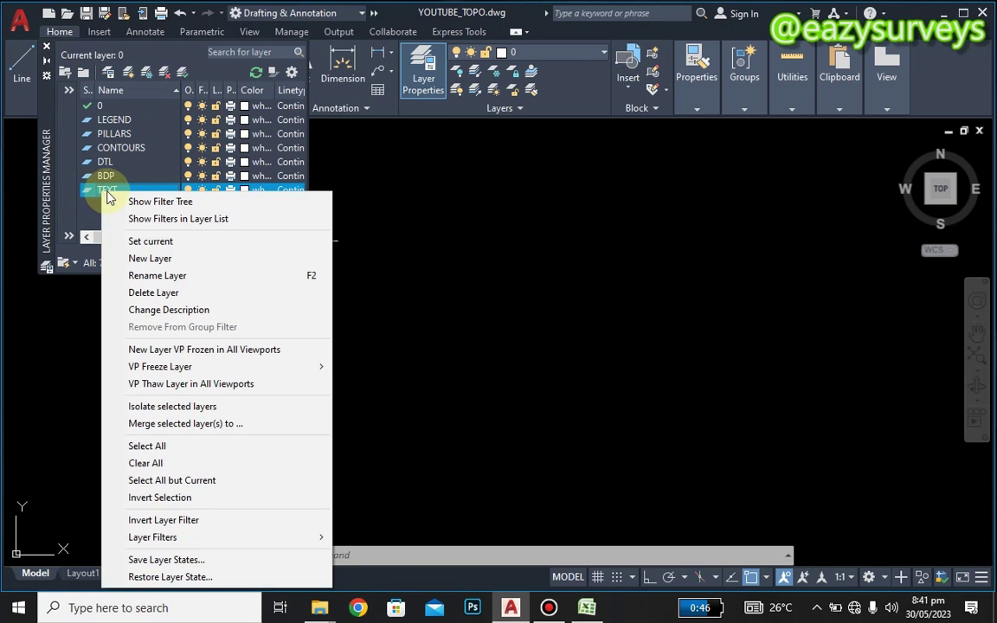
click(140, 242)
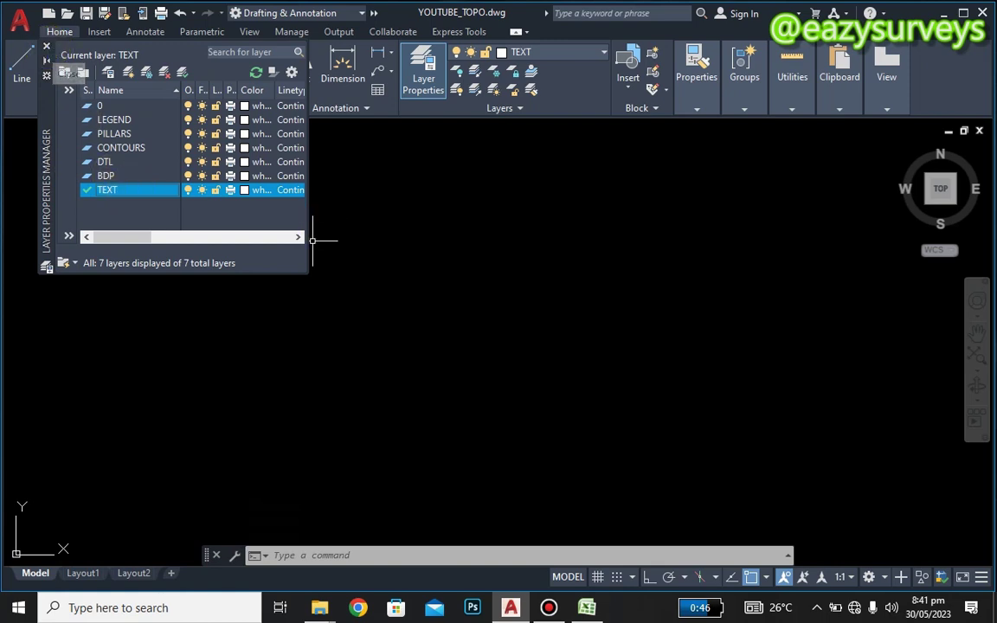
click(47, 51)
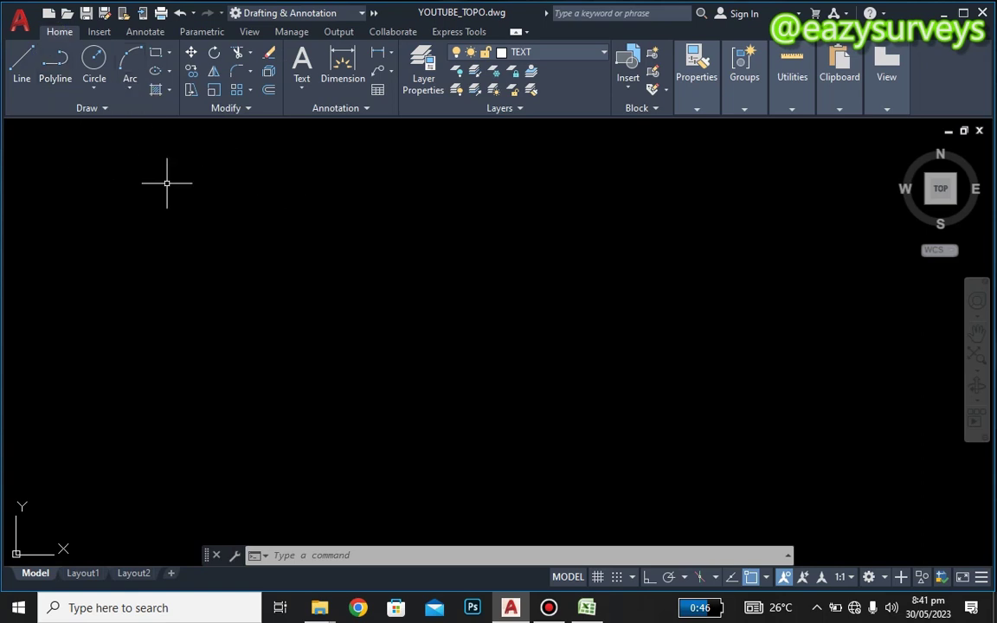
- Run the YOUTUBE script file from the YOUTUBE folder on the Desktop to plot the survey point labels
click(291, 34)
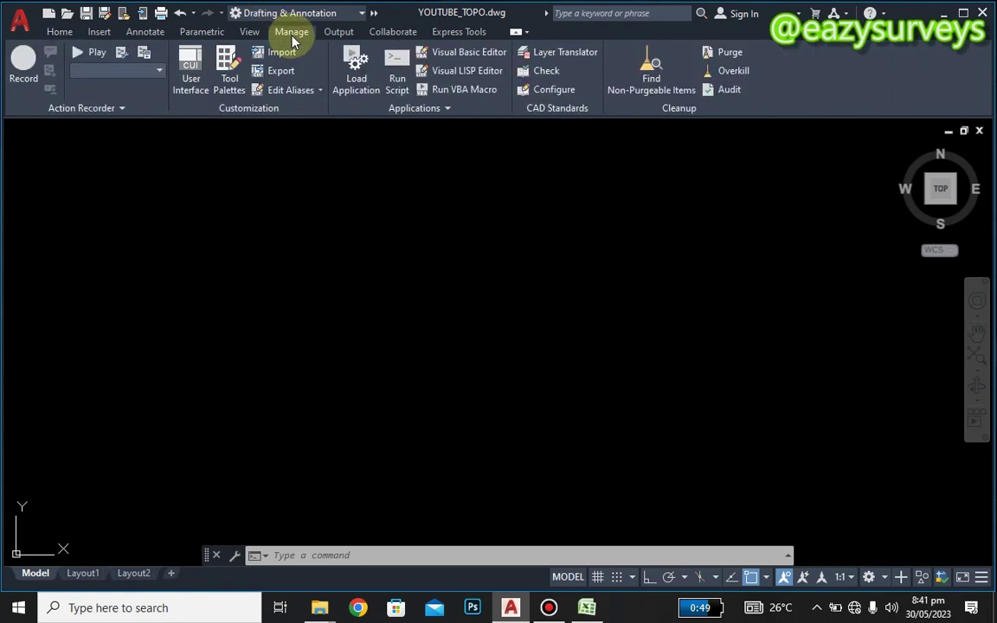
click(400, 82)
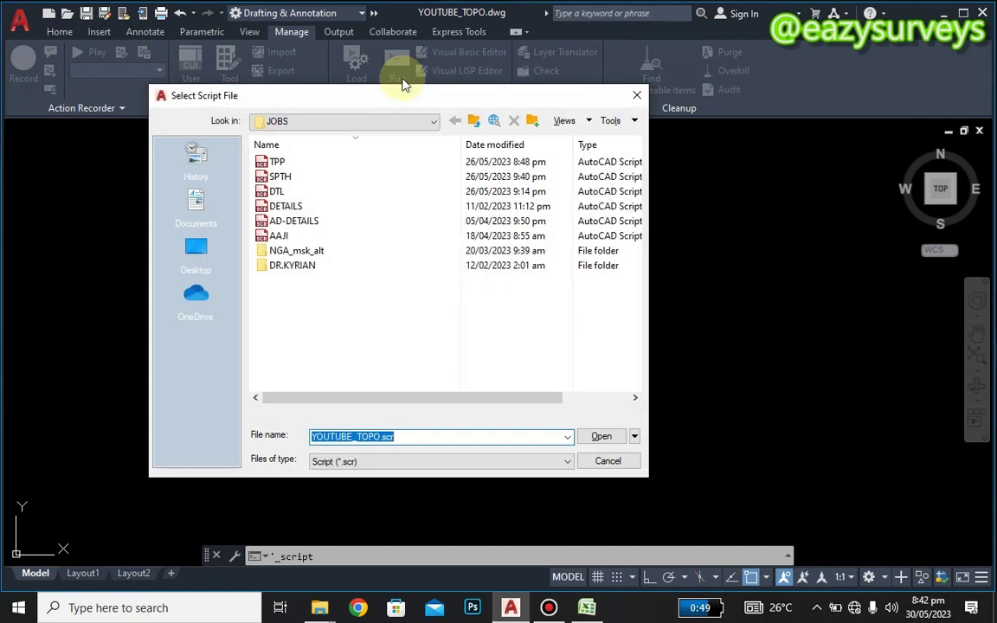
click(291, 124)
click(293, 125)
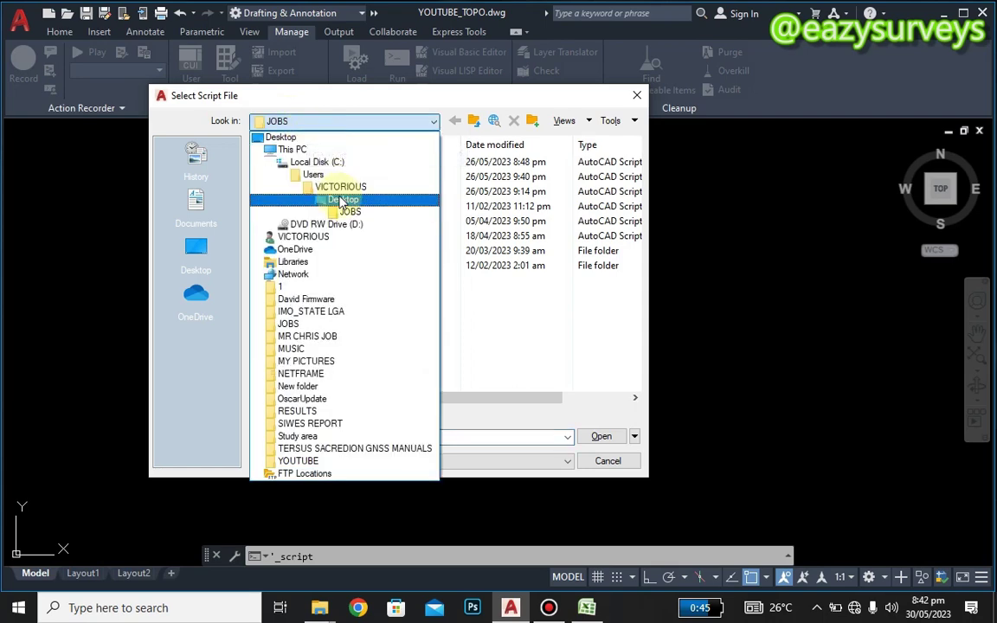
click(342, 200)
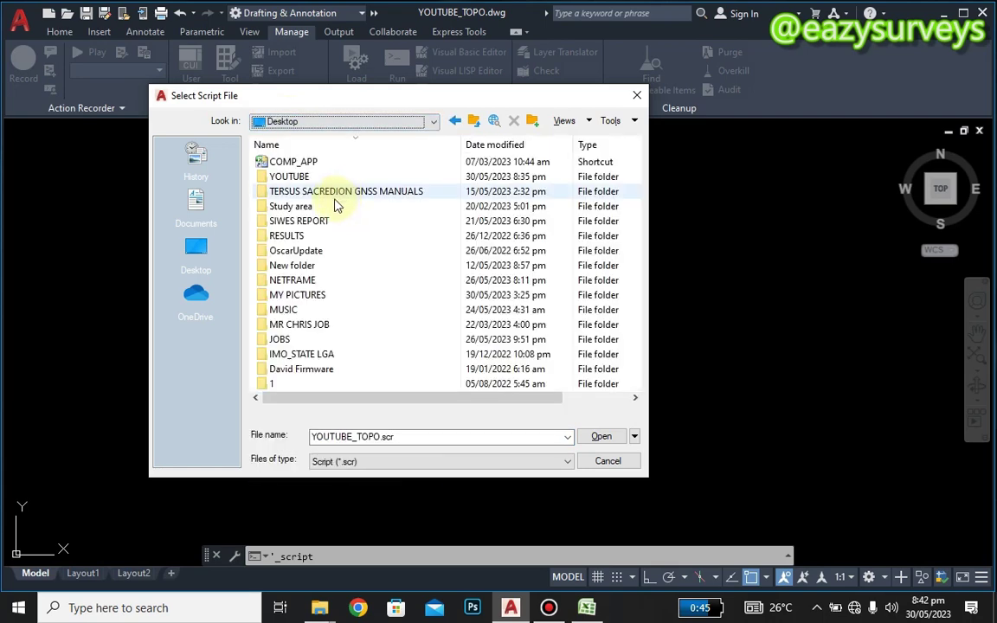
double_click(299, 177)
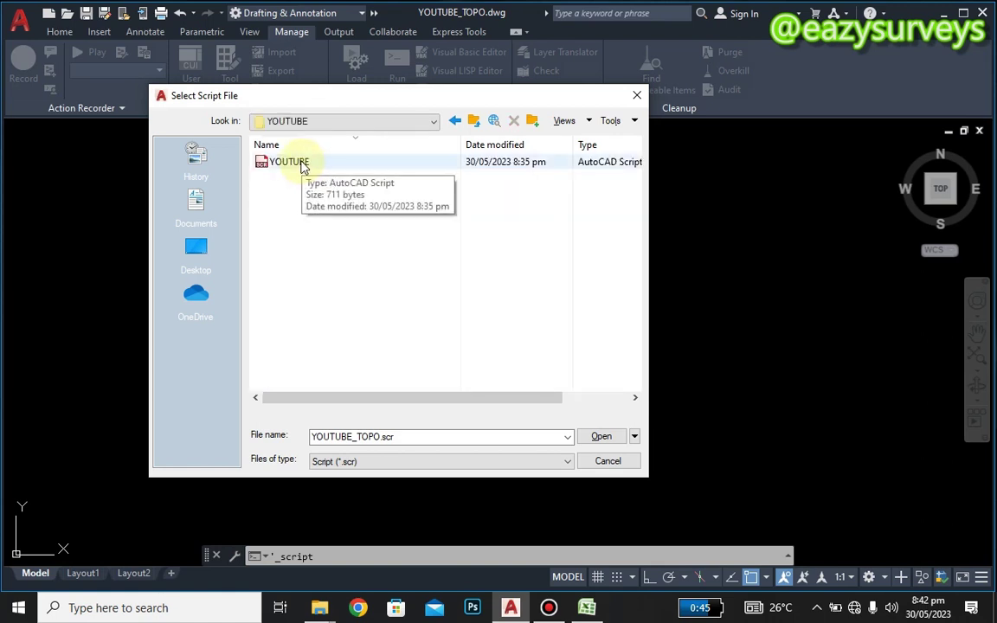
click(291, 164)
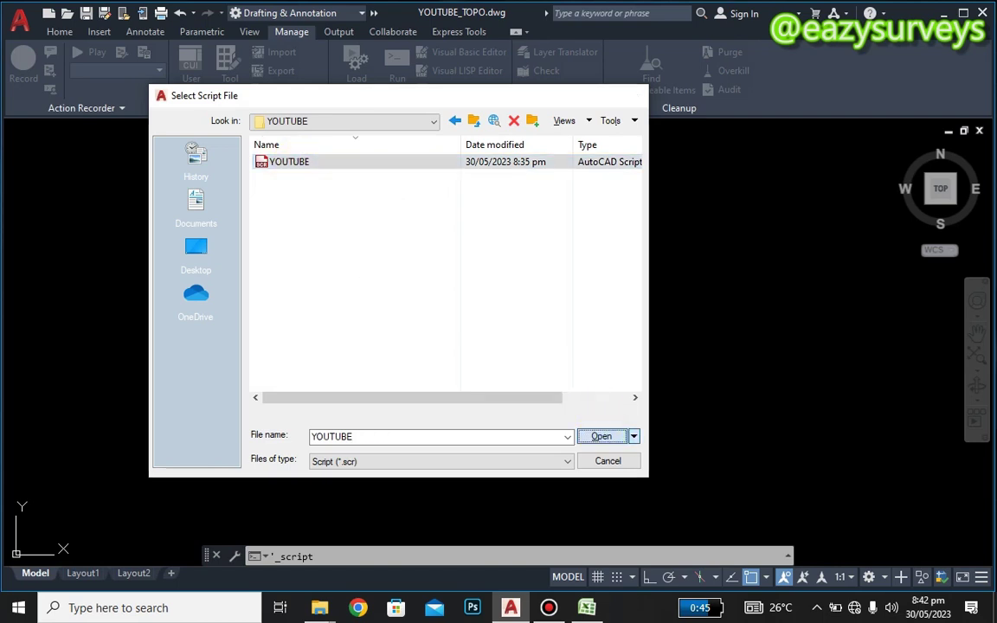
click(601, 436)
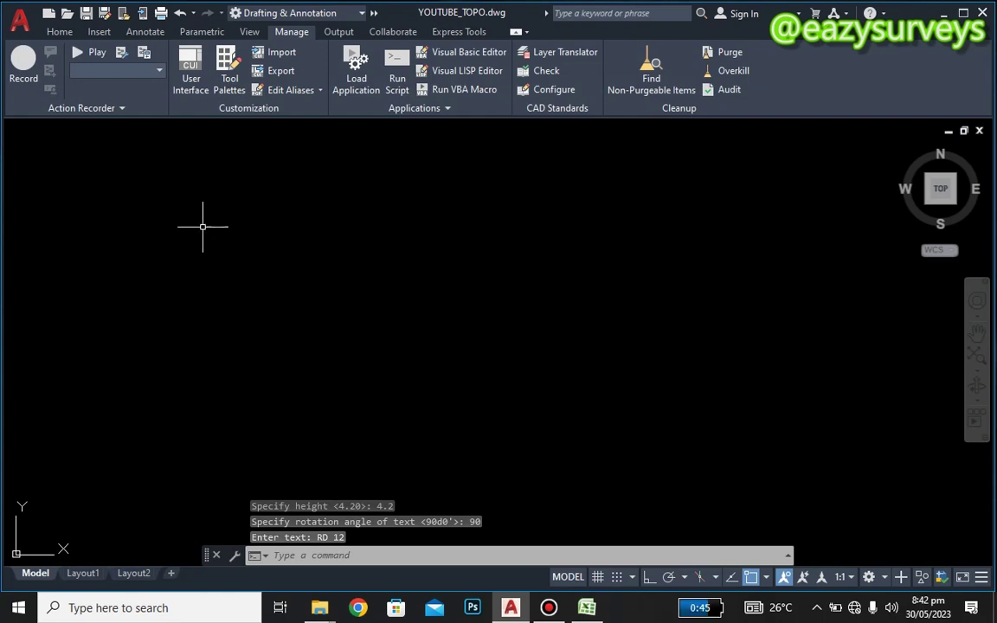
- Zoom to the drawing extents and inspect the plotted survey point labels
click(58, 33)
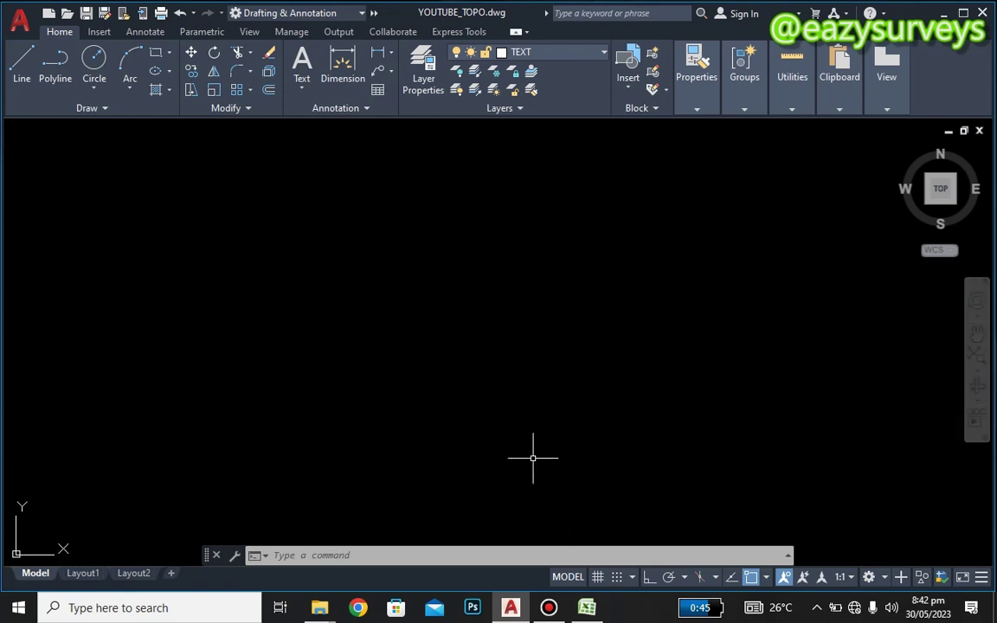
text(z)
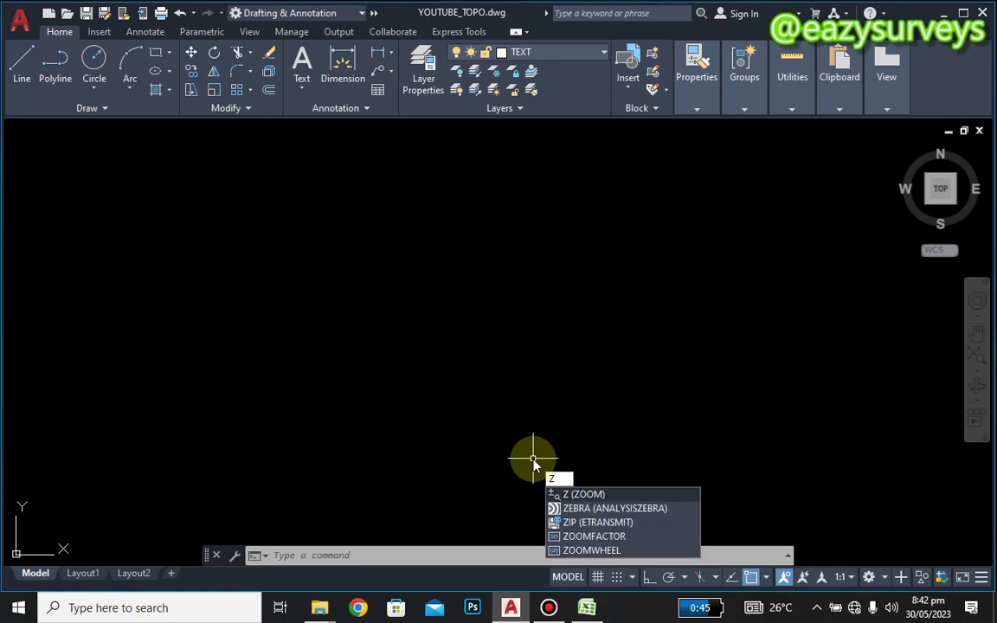
key(Return)
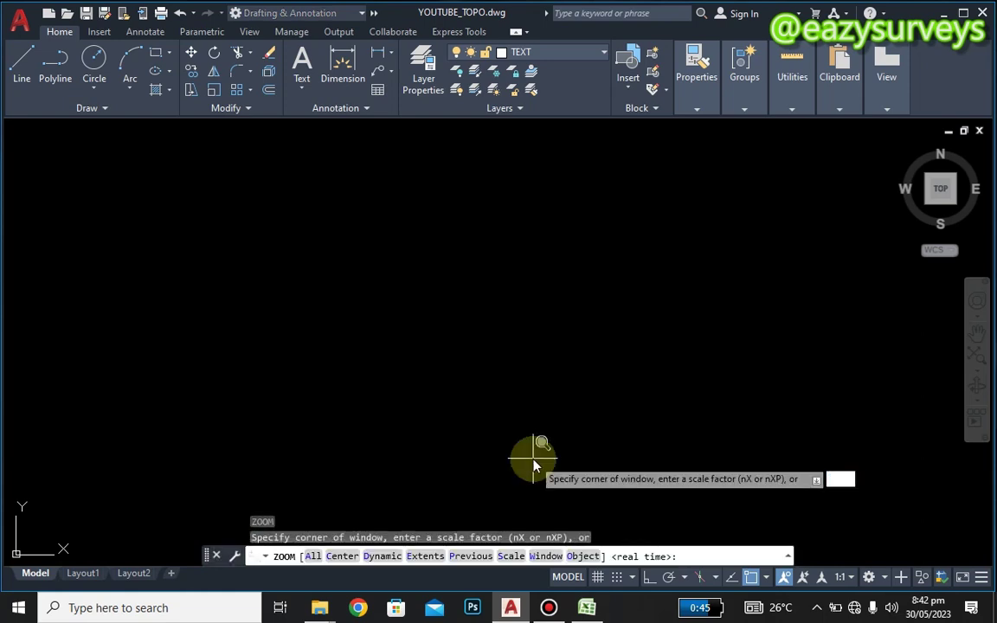
text(E)
key(Return)
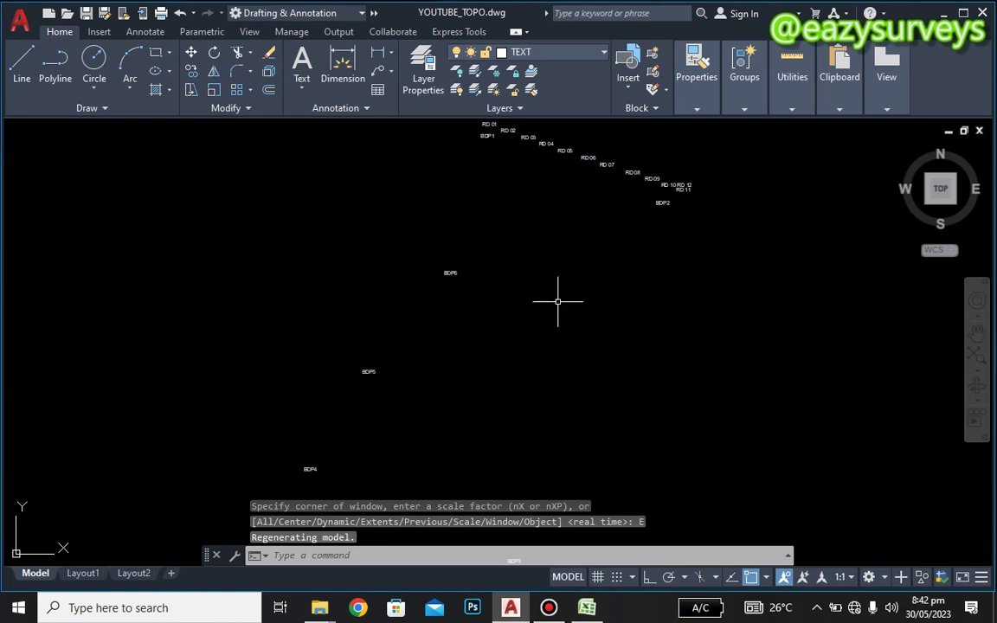
scroll(589, 222, down, 4)
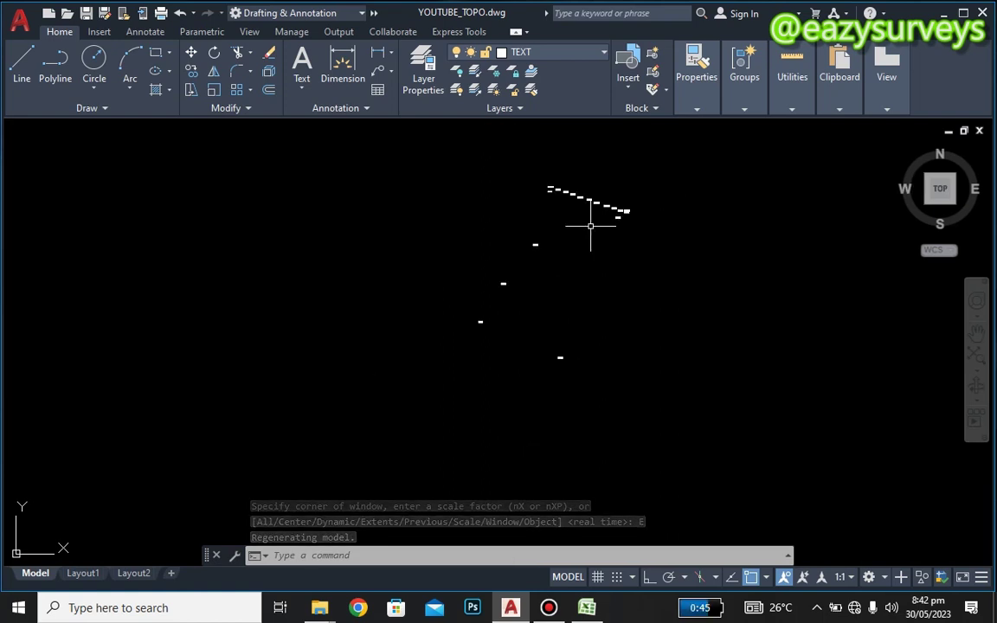
scroll(575, 202, up, 3)
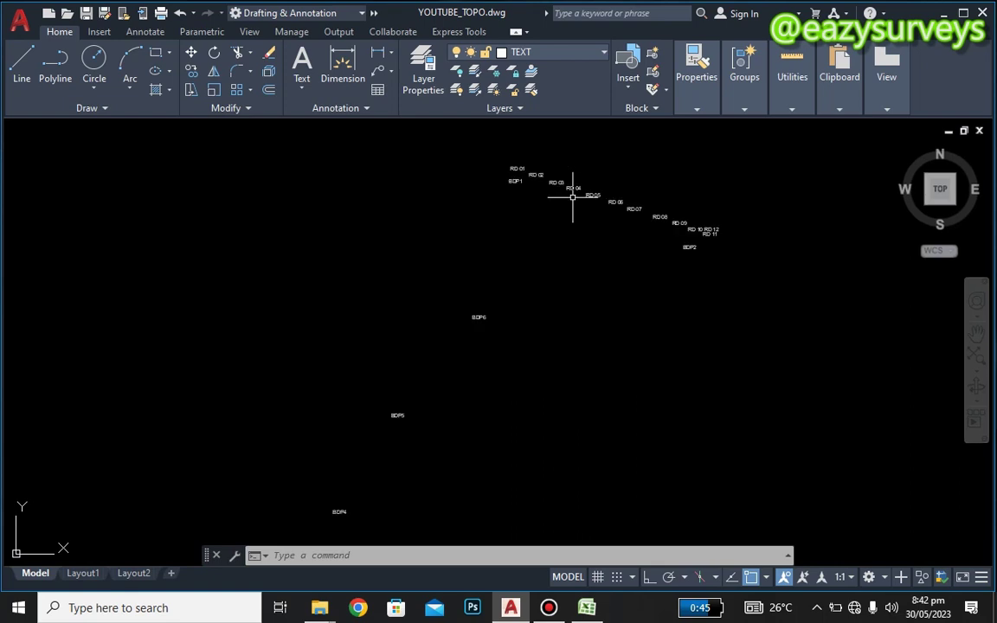
scroll(572, 198, down, 2)
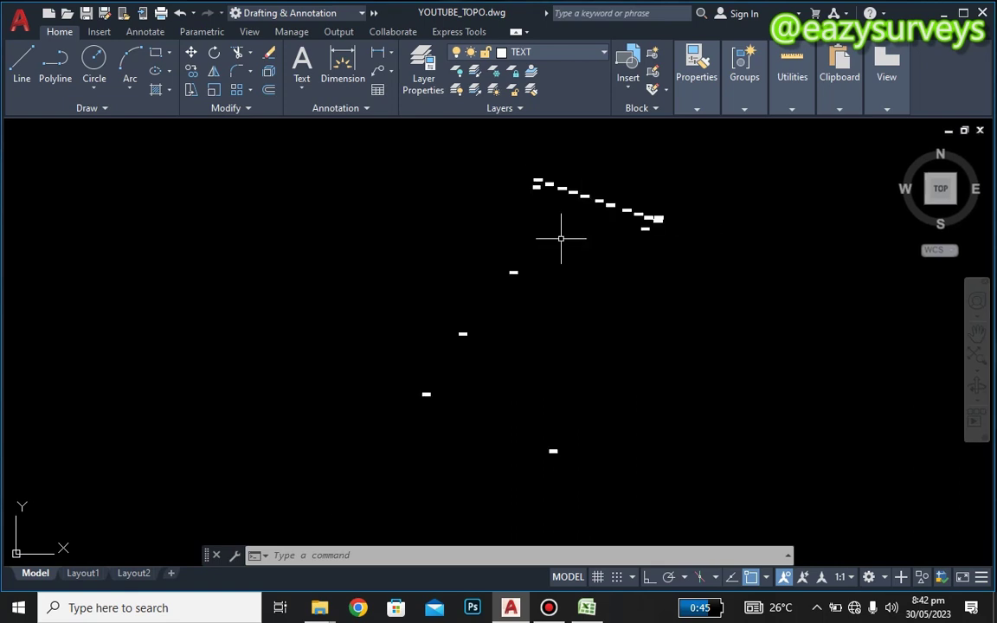
- Check the current layer in the layer list and look over the plotted RD and BDP labels
click(423, 76)
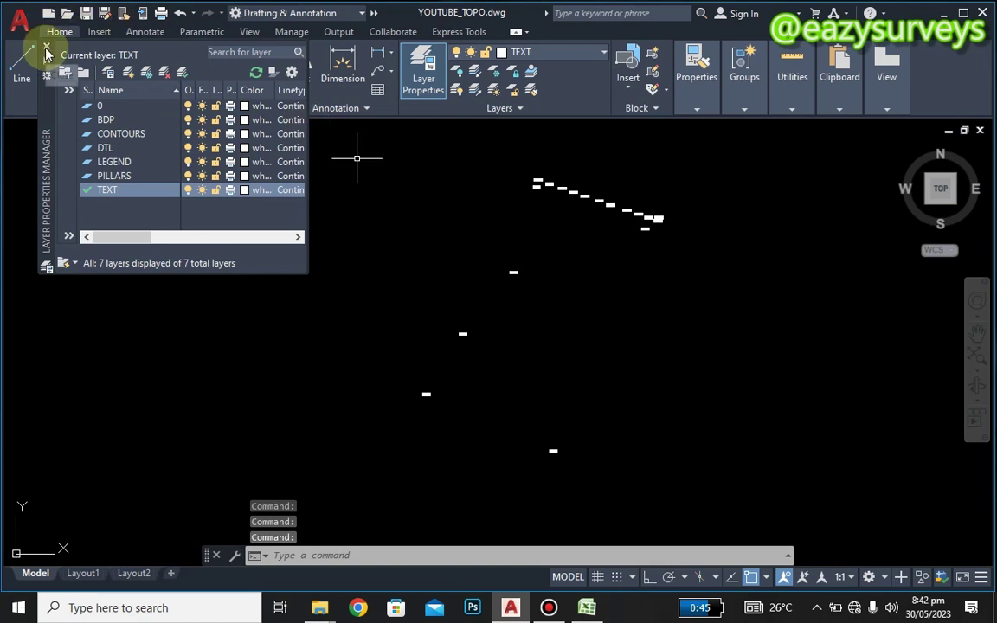
click(47, 46)
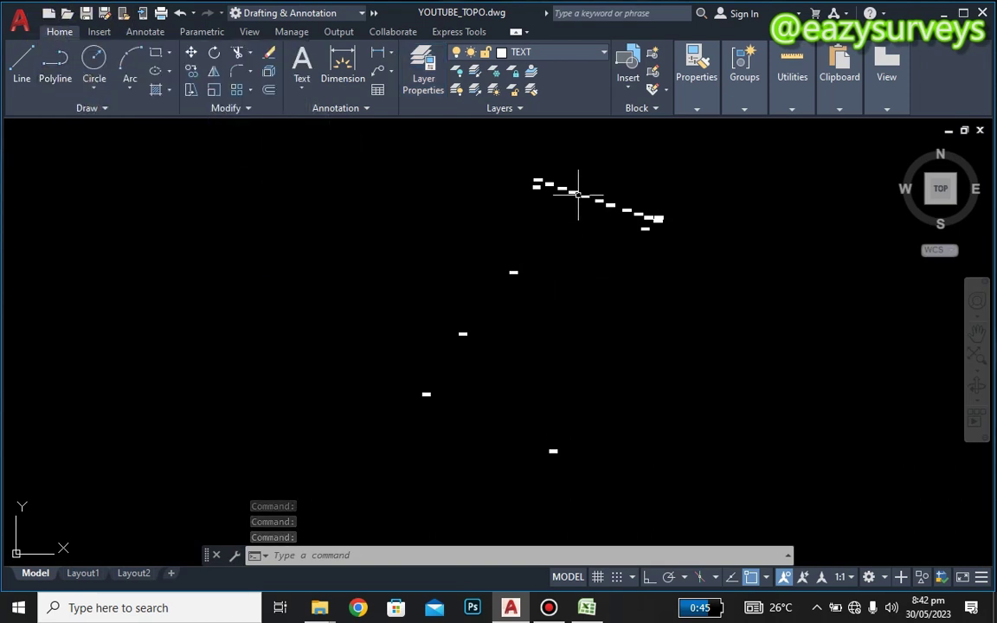
scroll(574, 204, up, 4)
scroll(575, 204, down, 2)
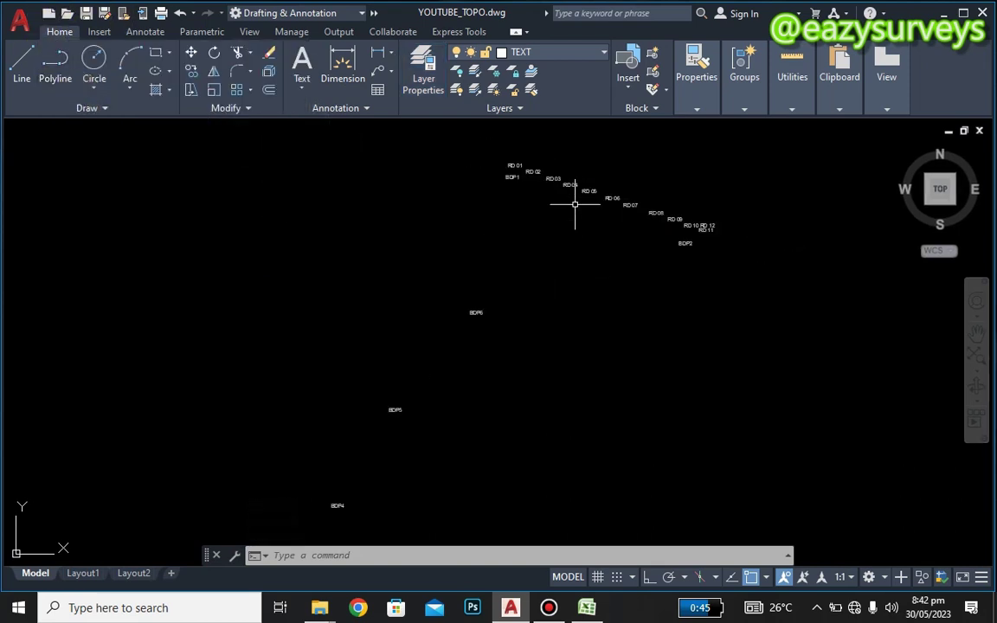